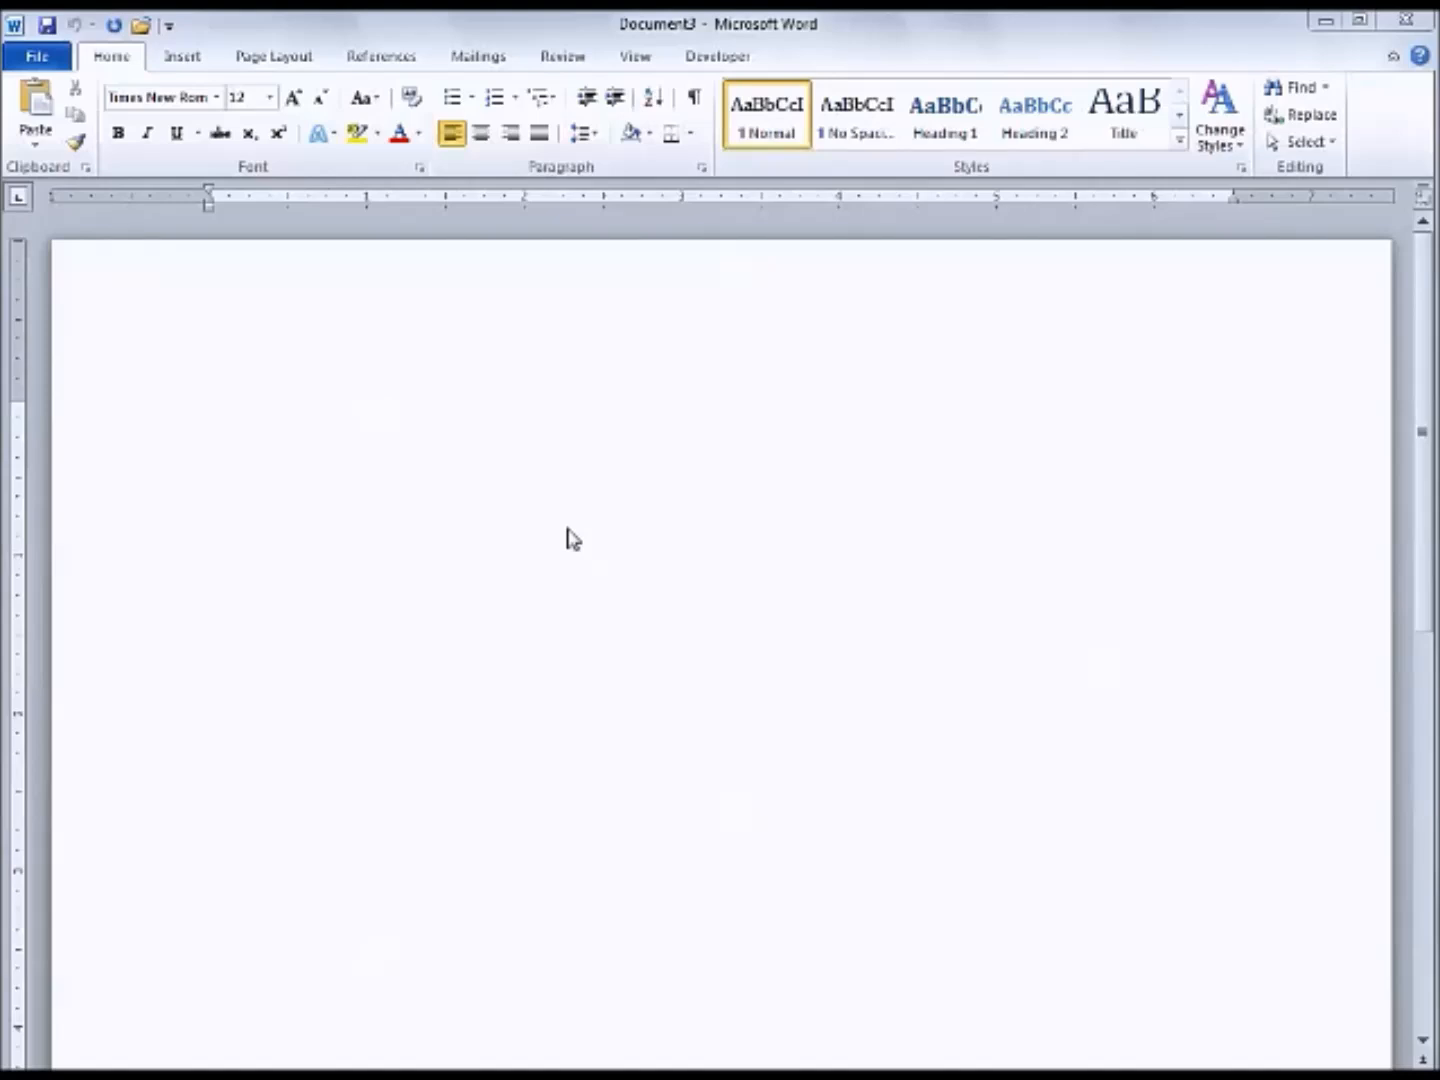
Step: Apply the Word 2003 style set to the blank document
click(121, 60)
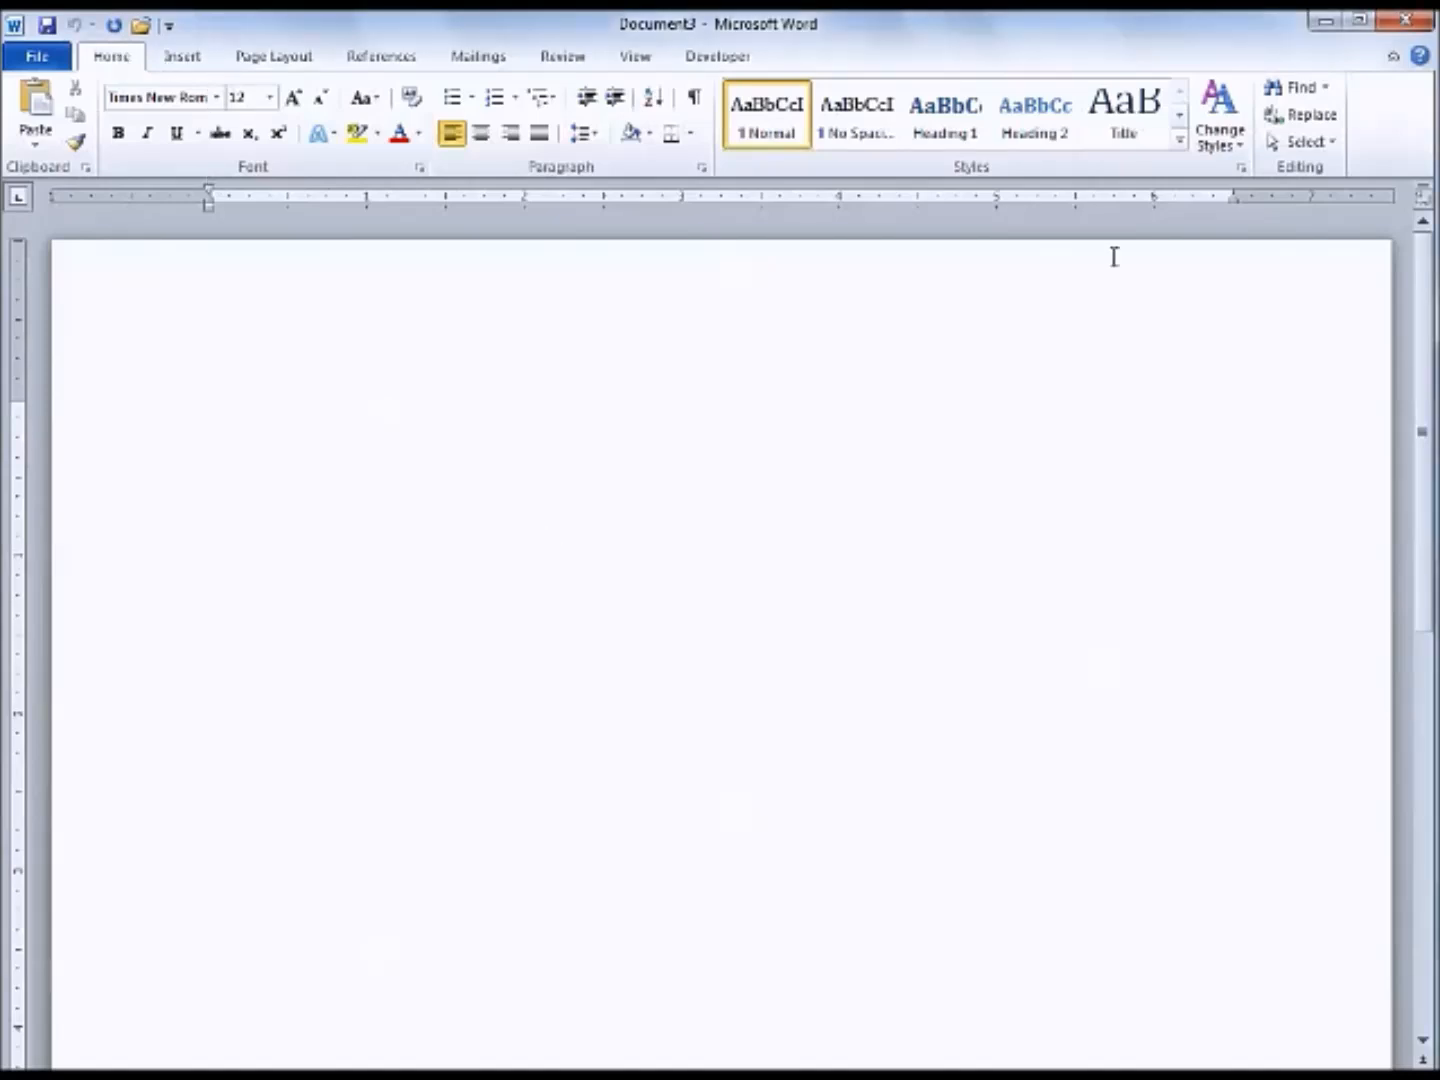
click(1218, 148)
mouse_move(1240, 178)
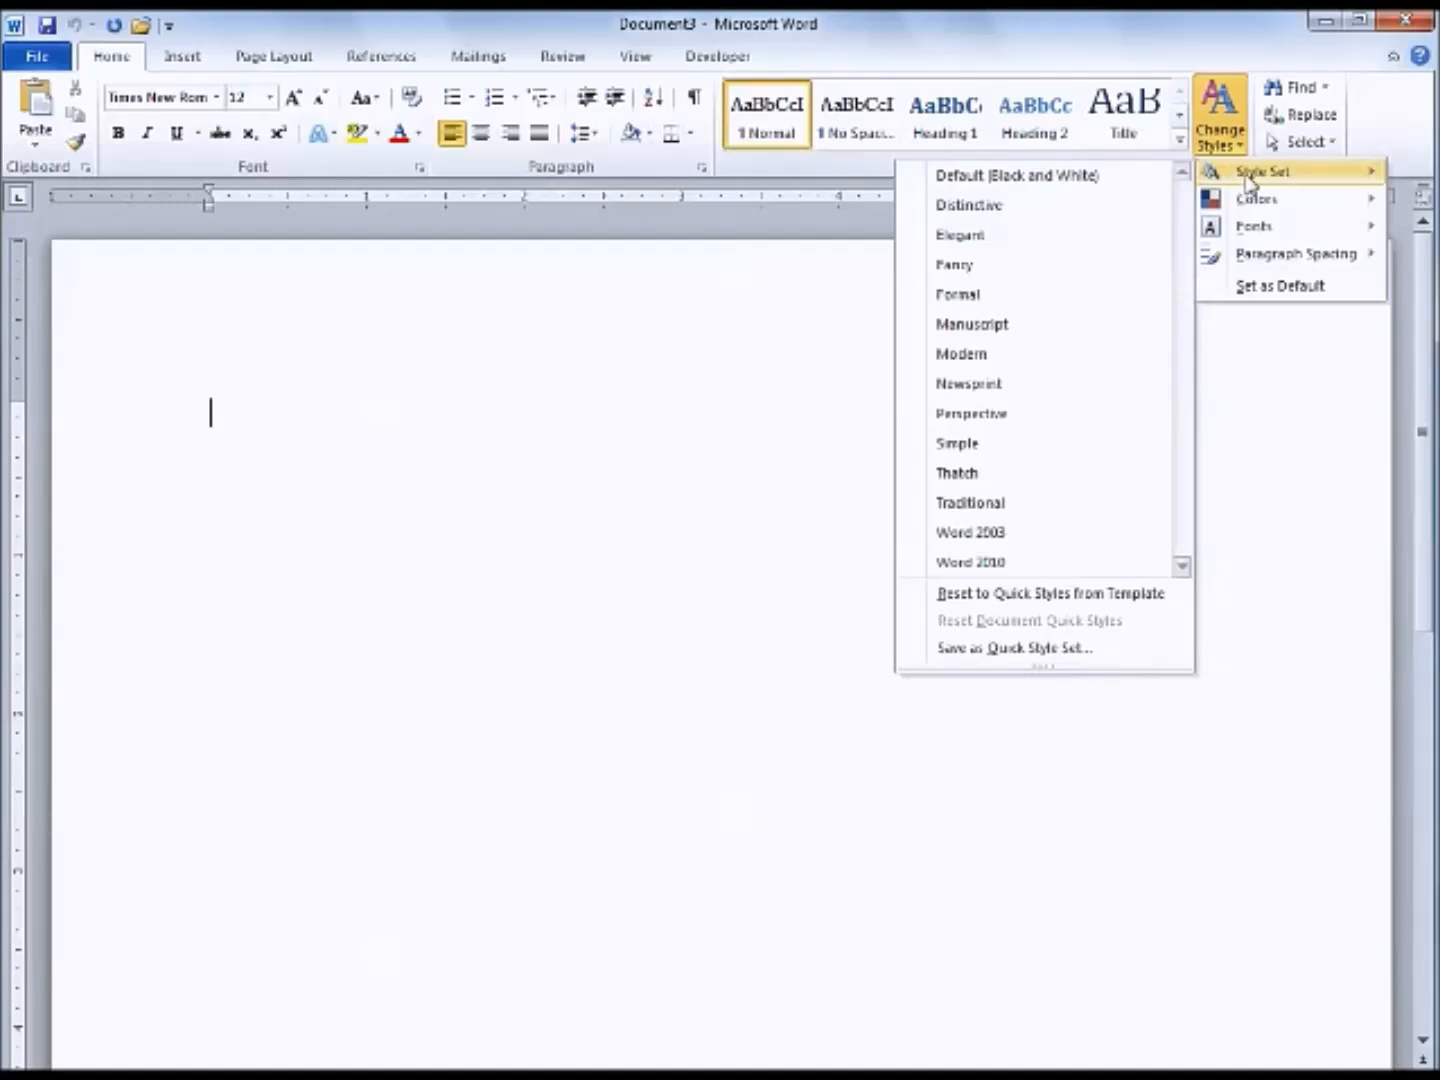
click(988, 537)
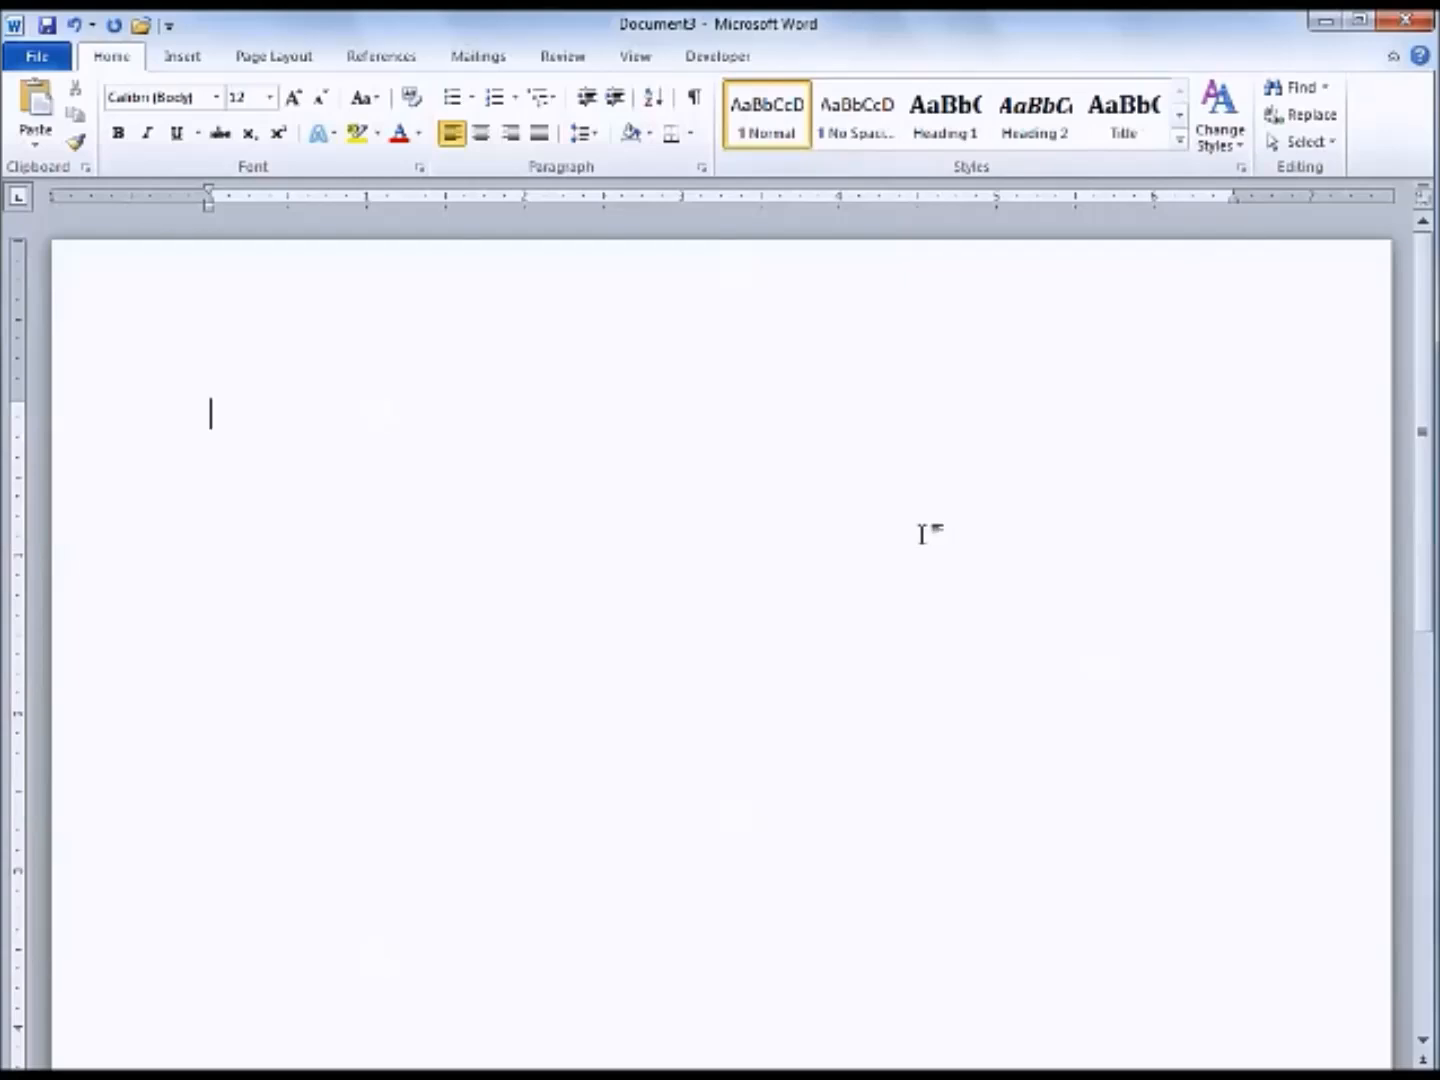
Step: Apply the Normal margins preset with 1" on all sides and accept the same margins in Page Setup
click(293, 65)
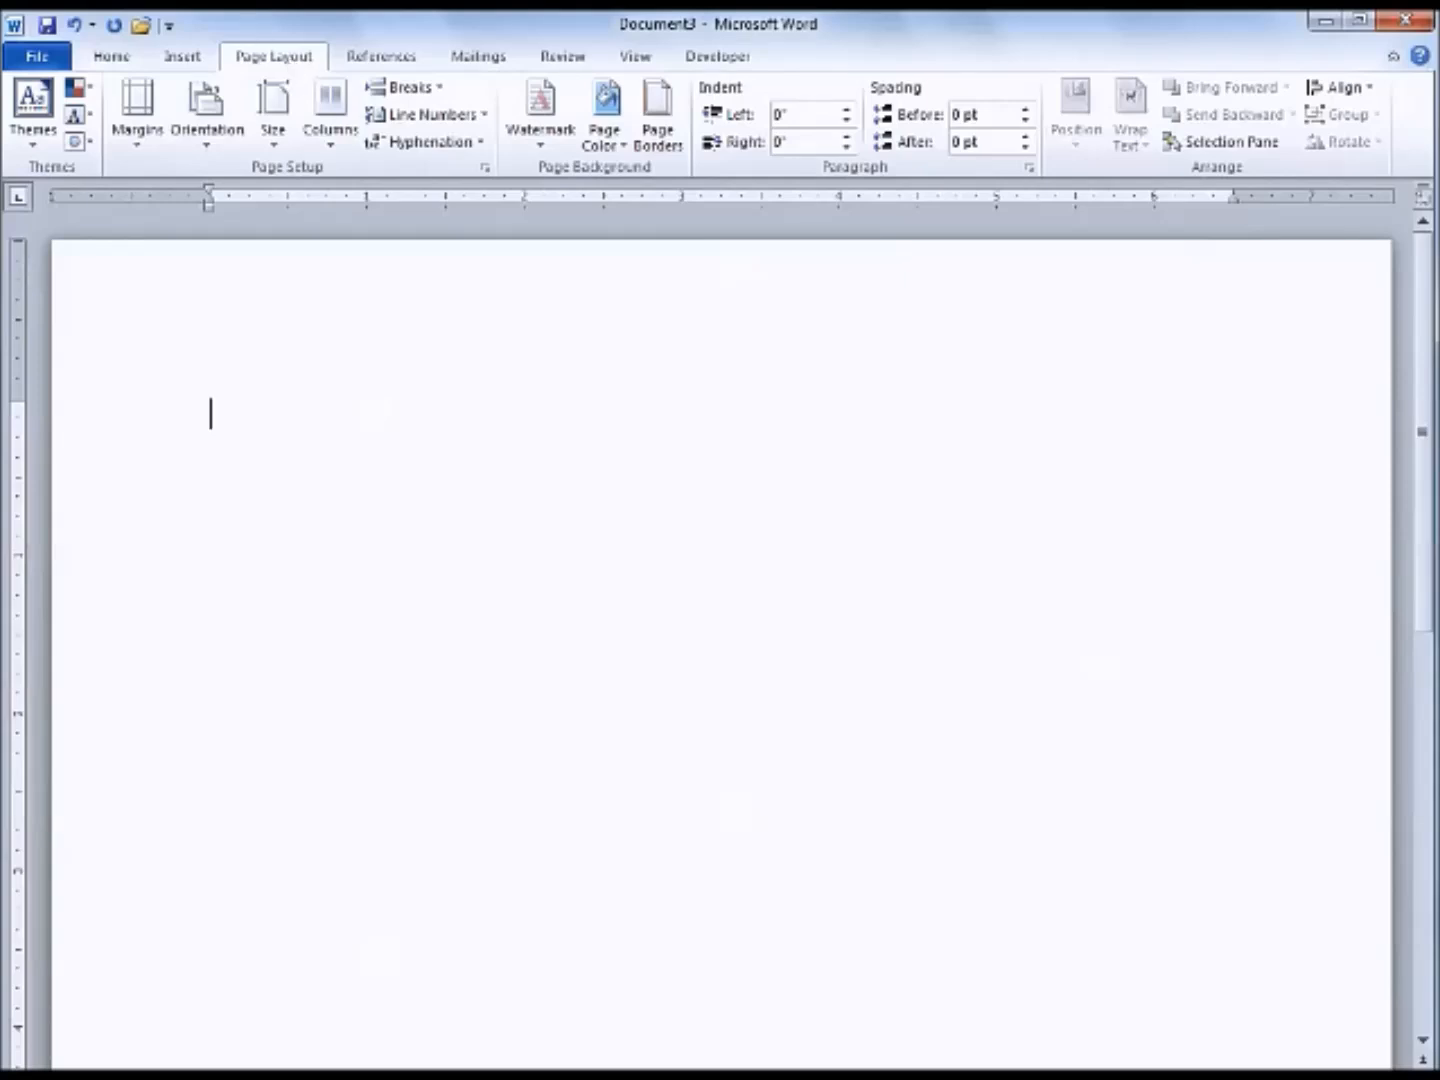
click(137, 105)
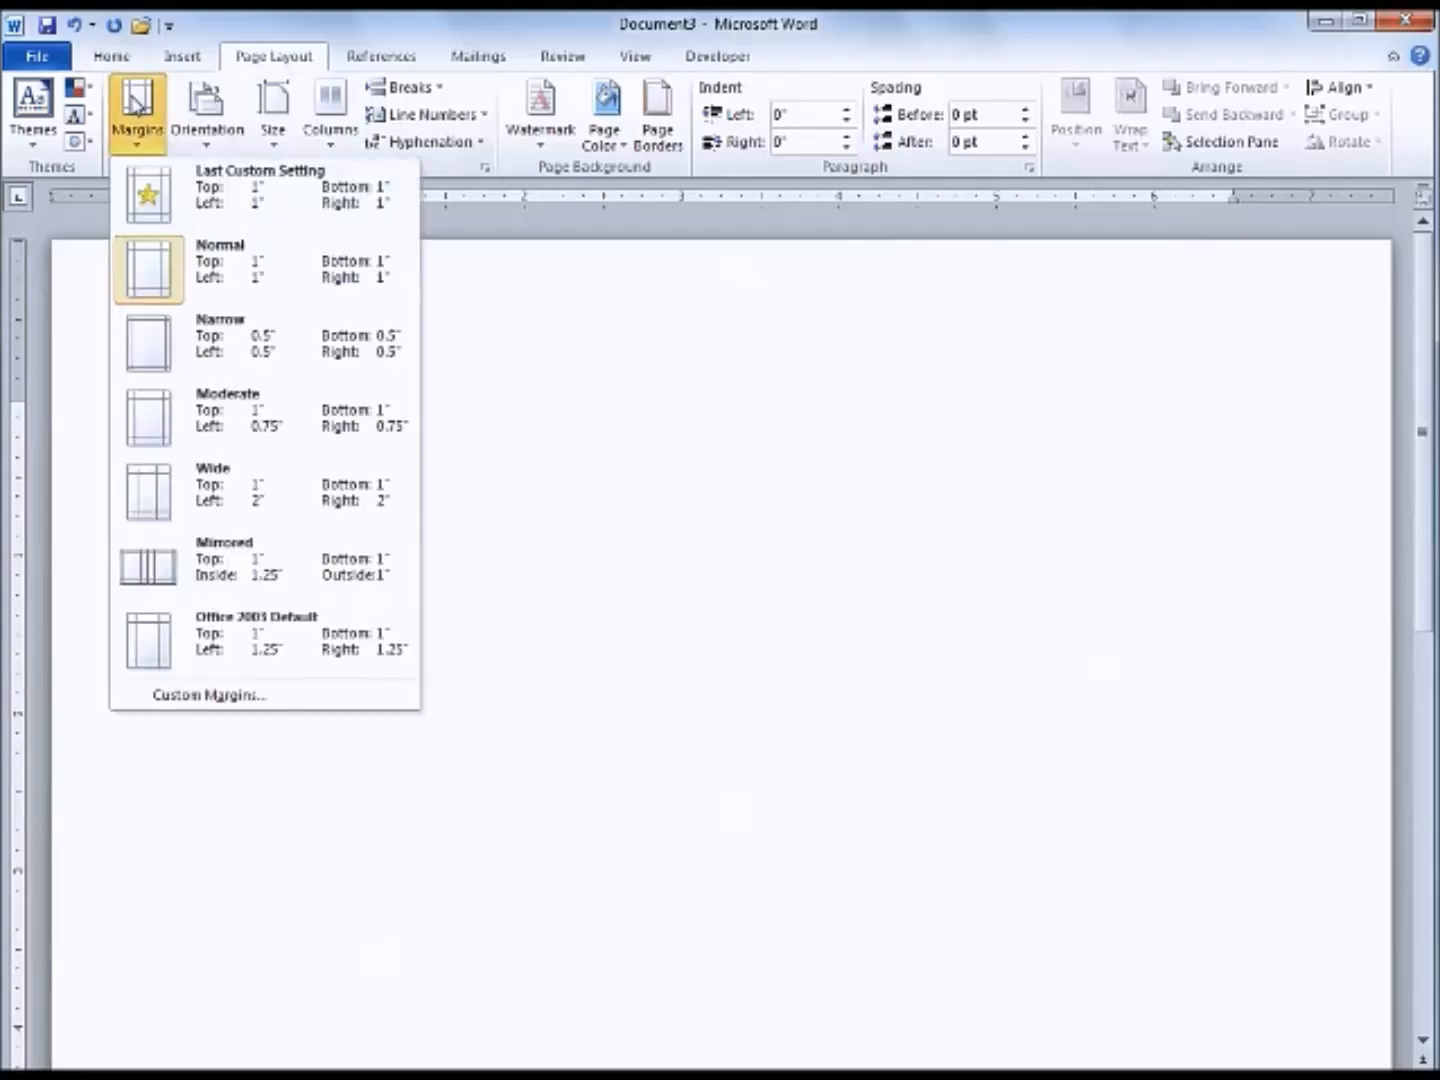
click(225, 274)
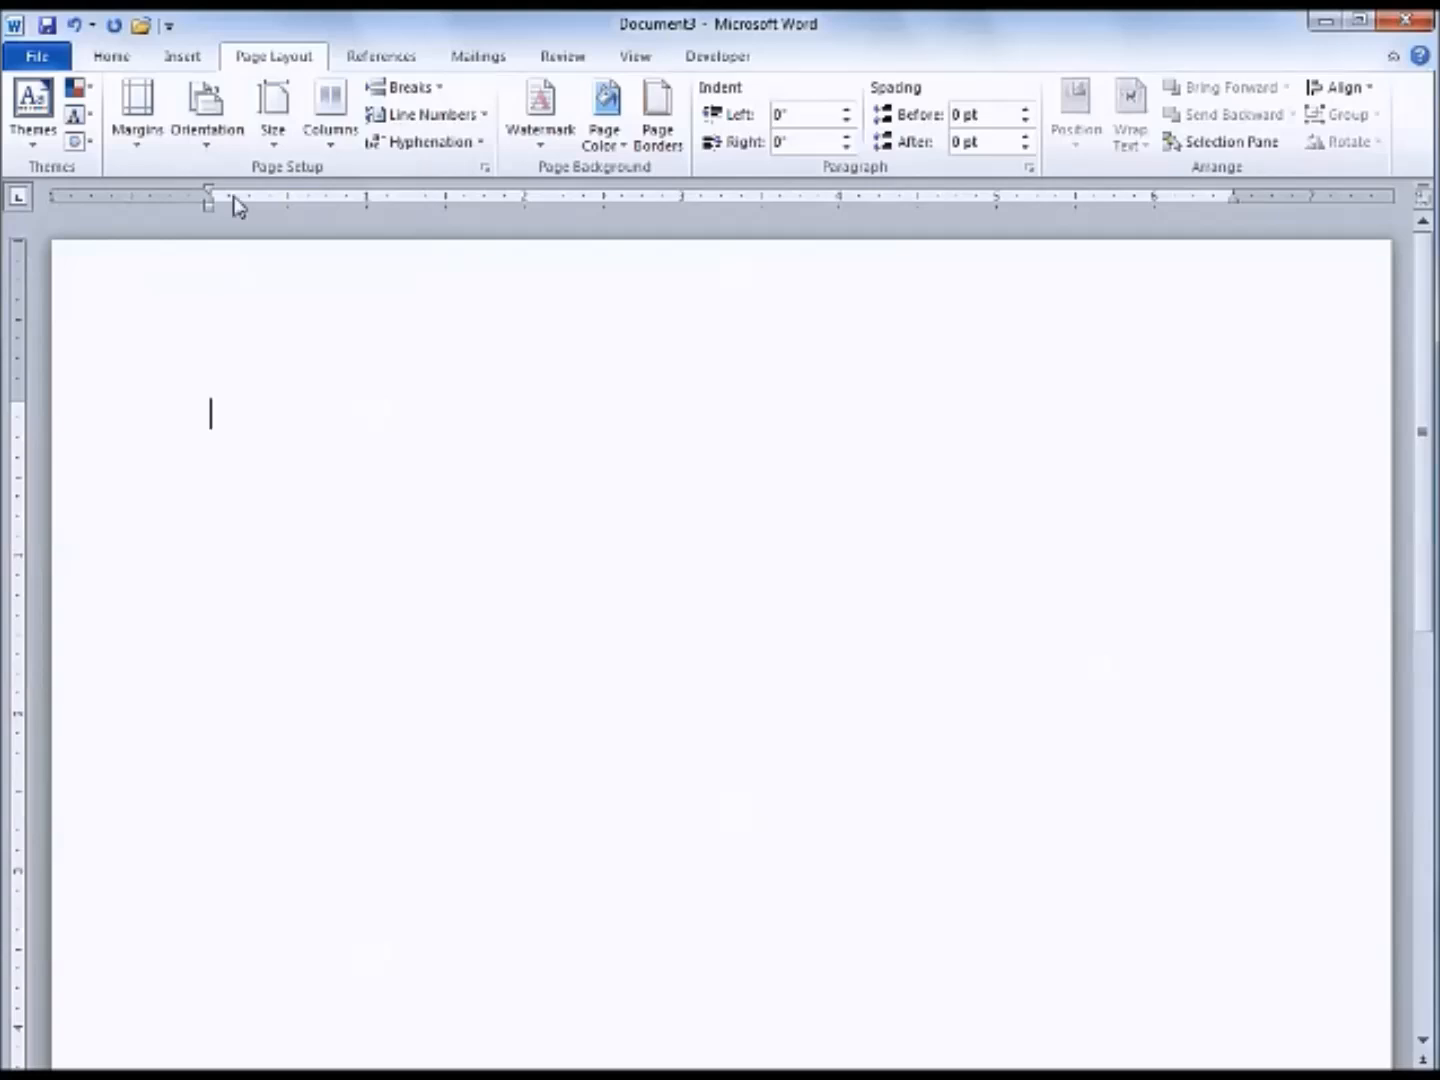
click(138, 114)
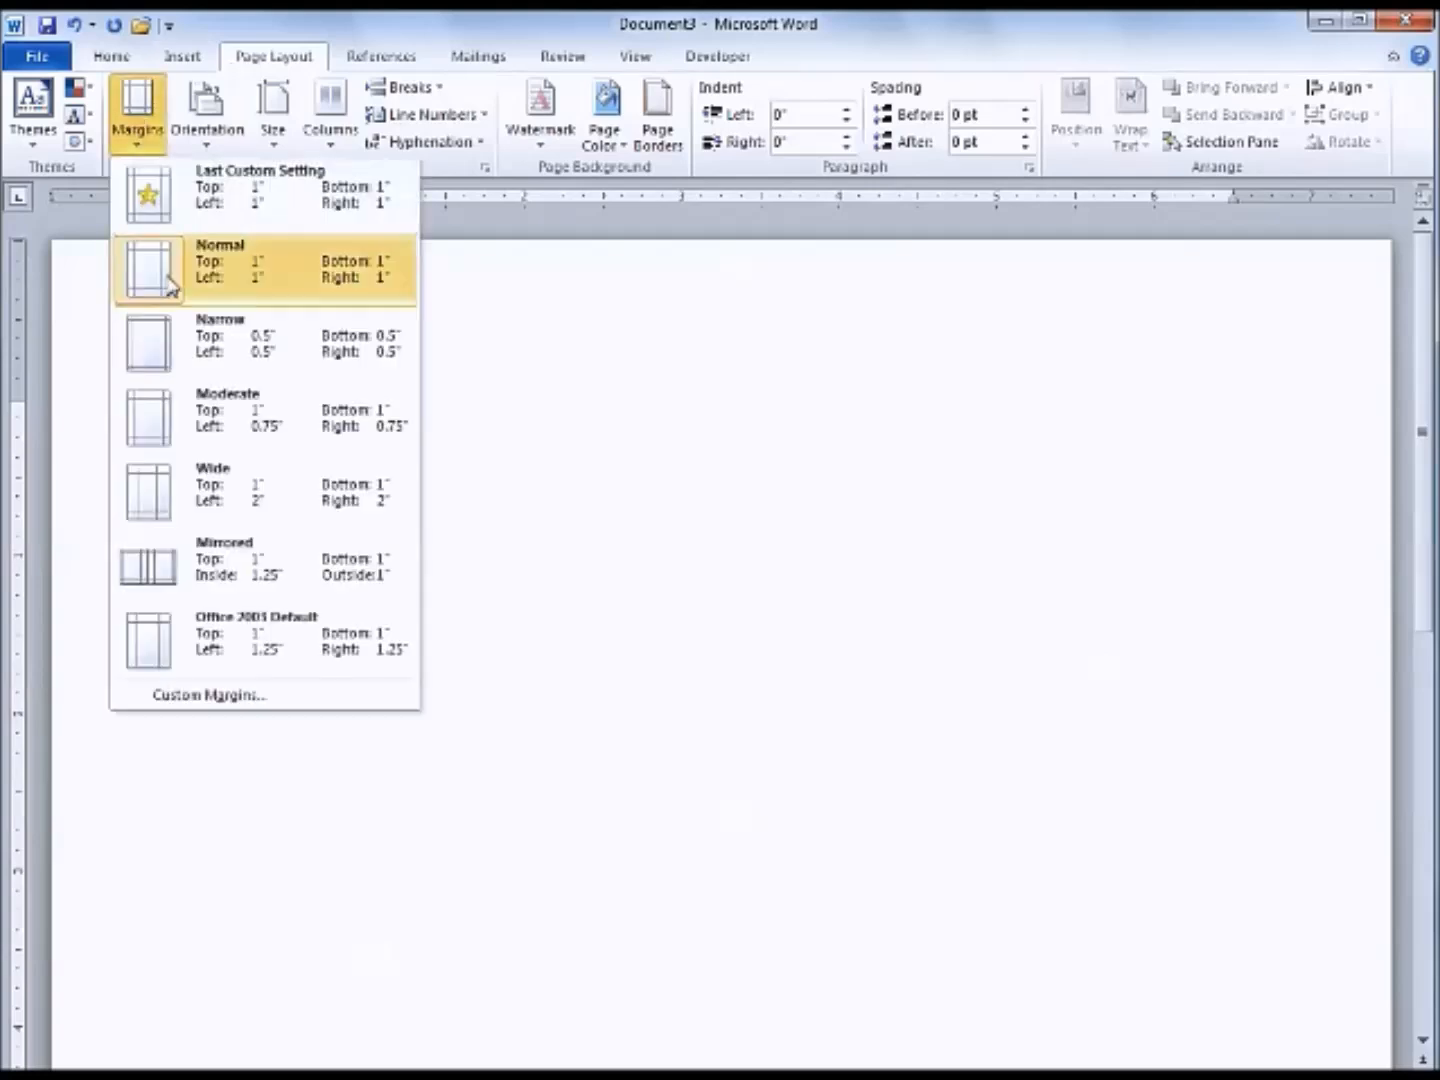
click(248, 696)
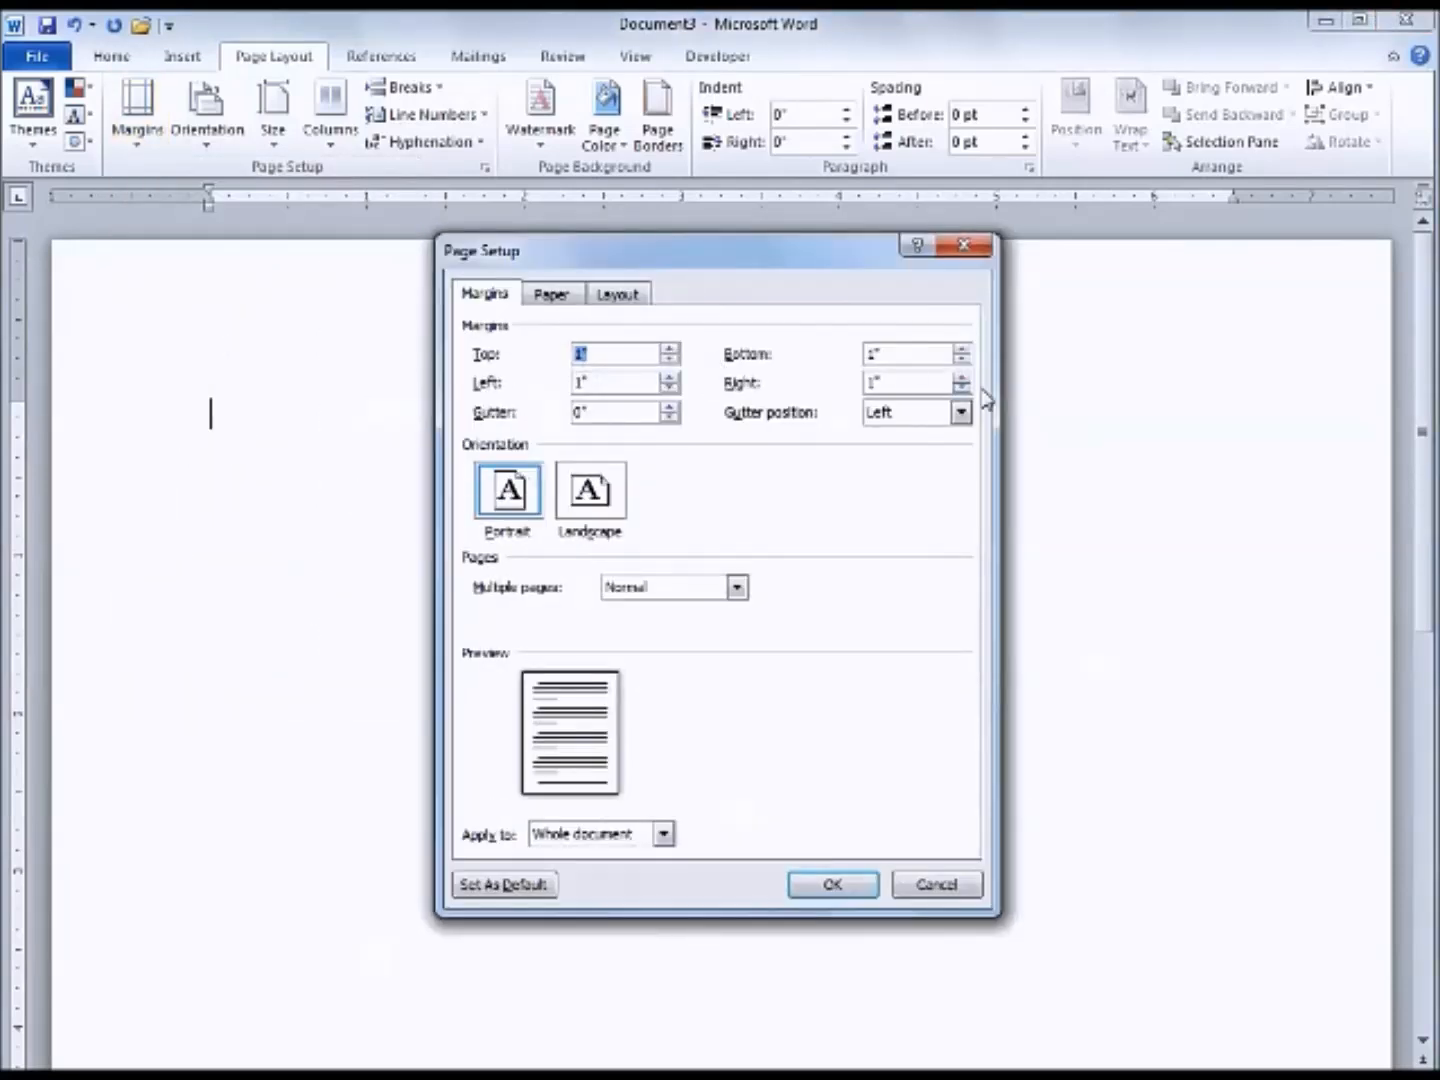
click(857, 888)
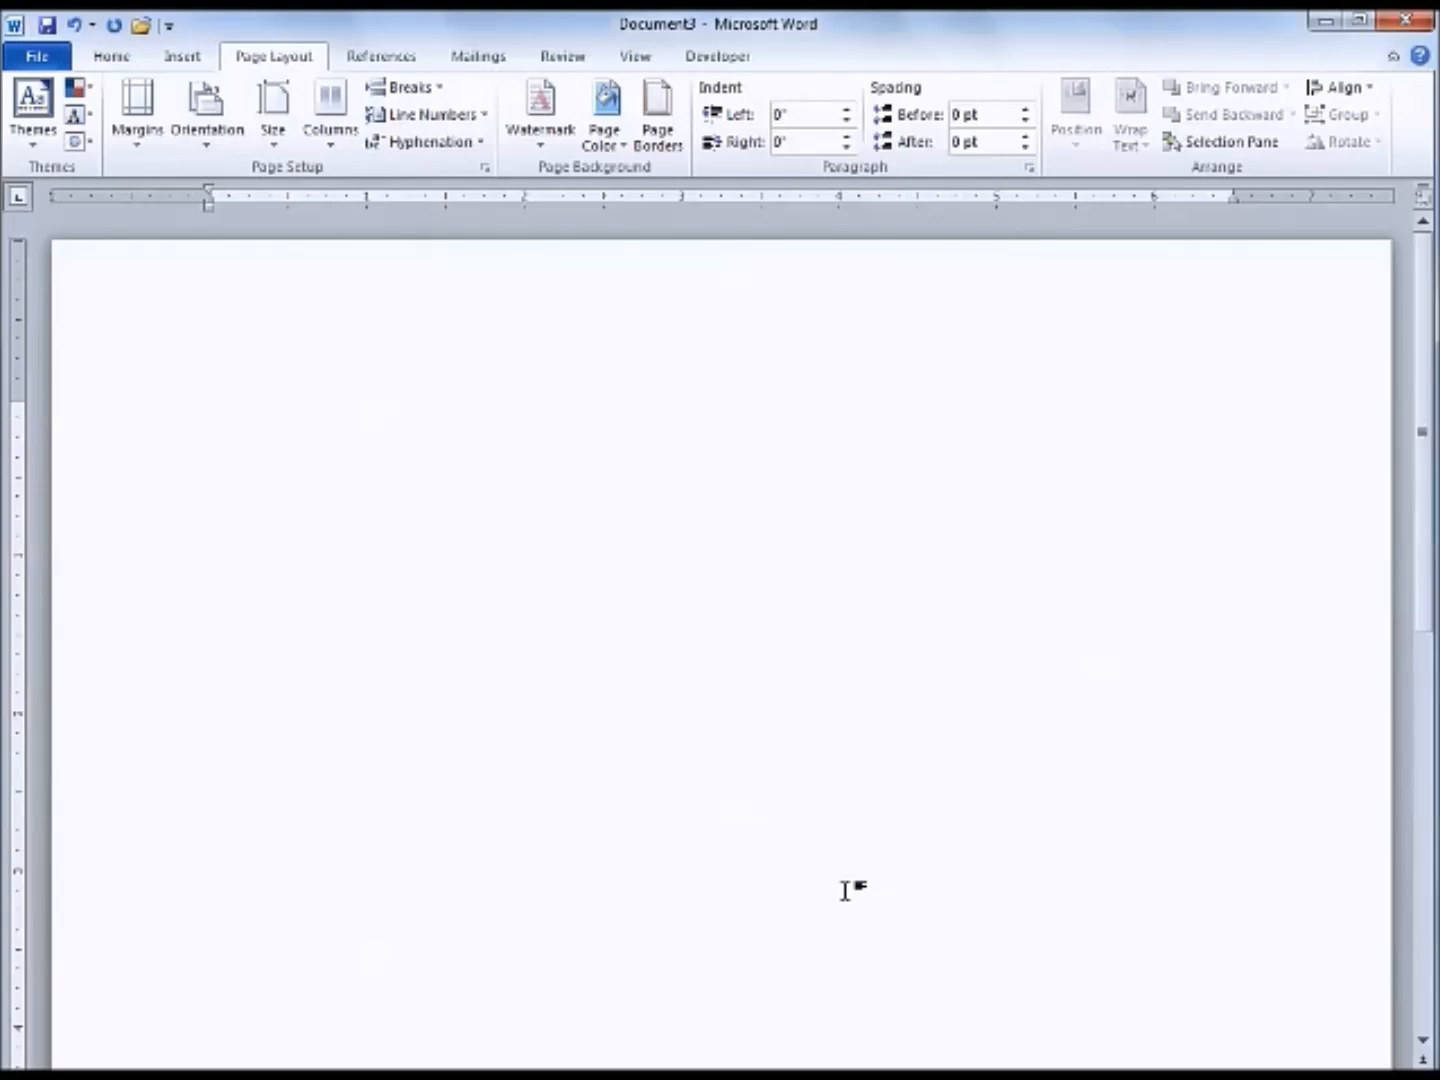
Step: Set the line spacing to 2.0 and check the detailed line spacing options without changing them
click(117, 60)
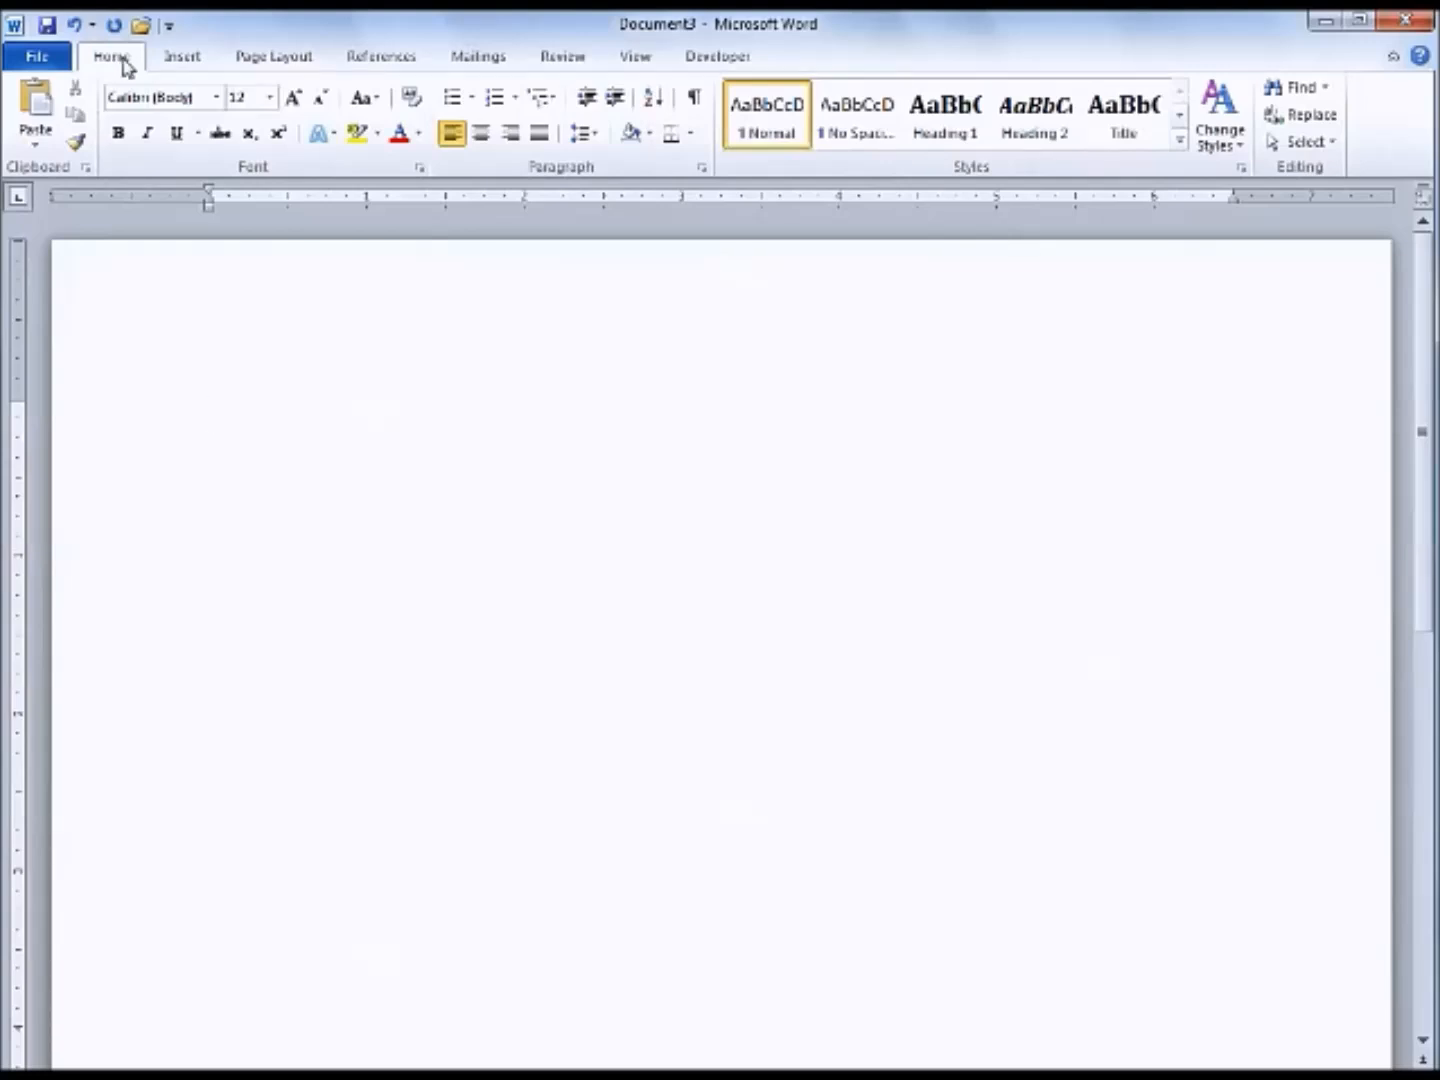
click(595, 135)
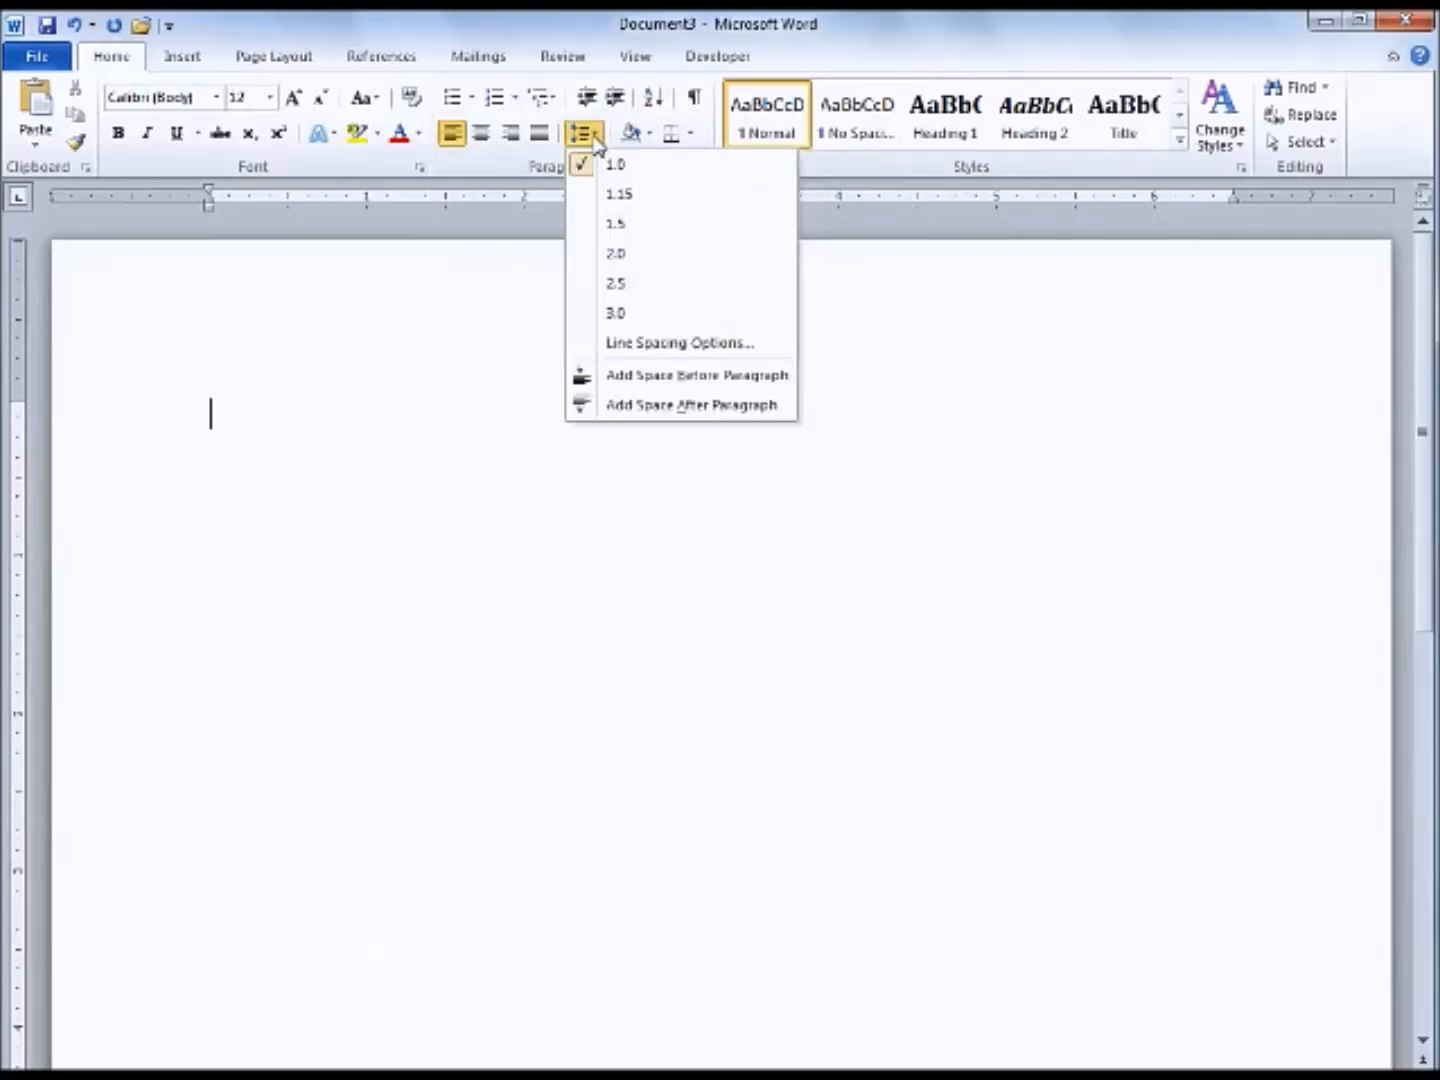
click(619, 257)
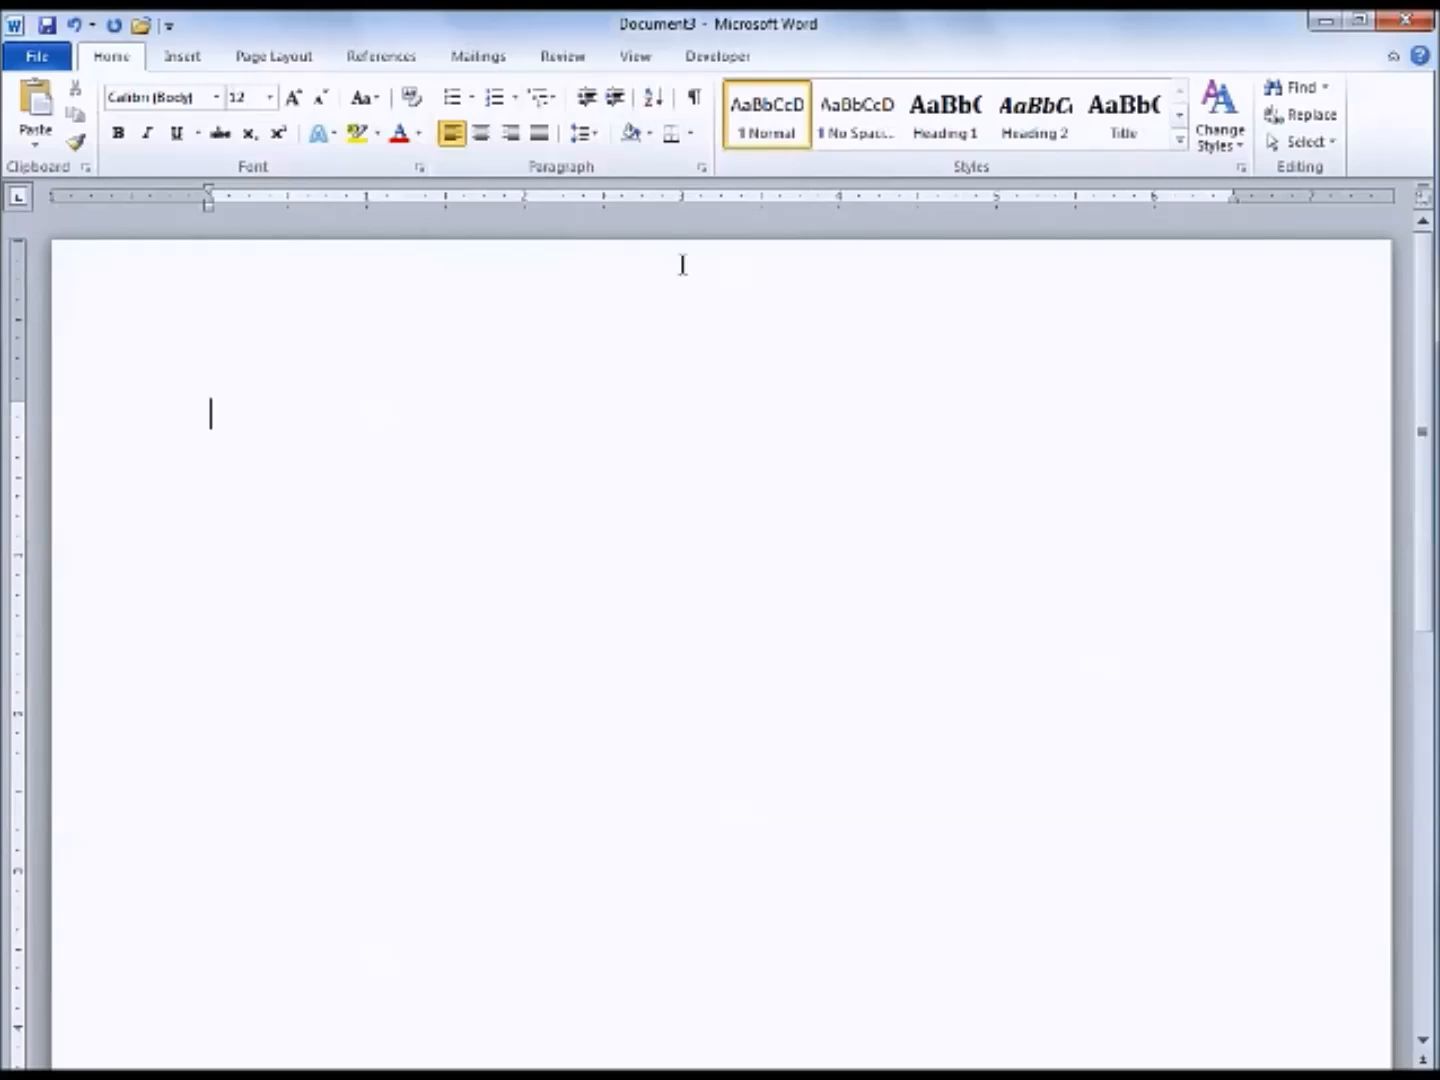
click(598, 134)
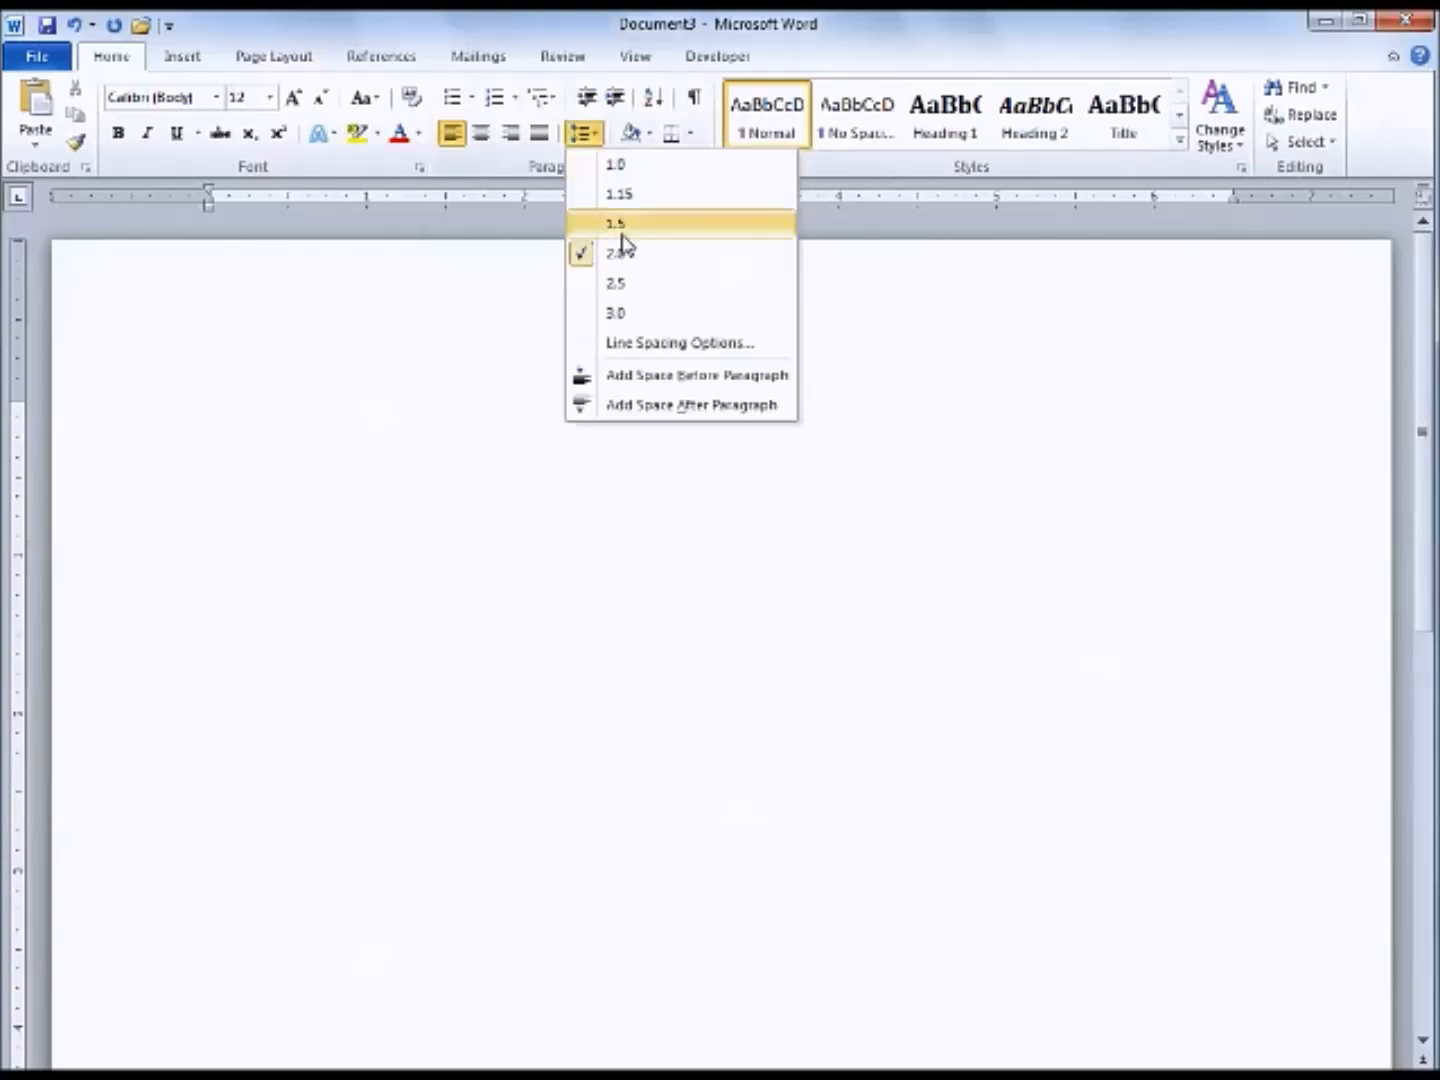
click(667, 344)
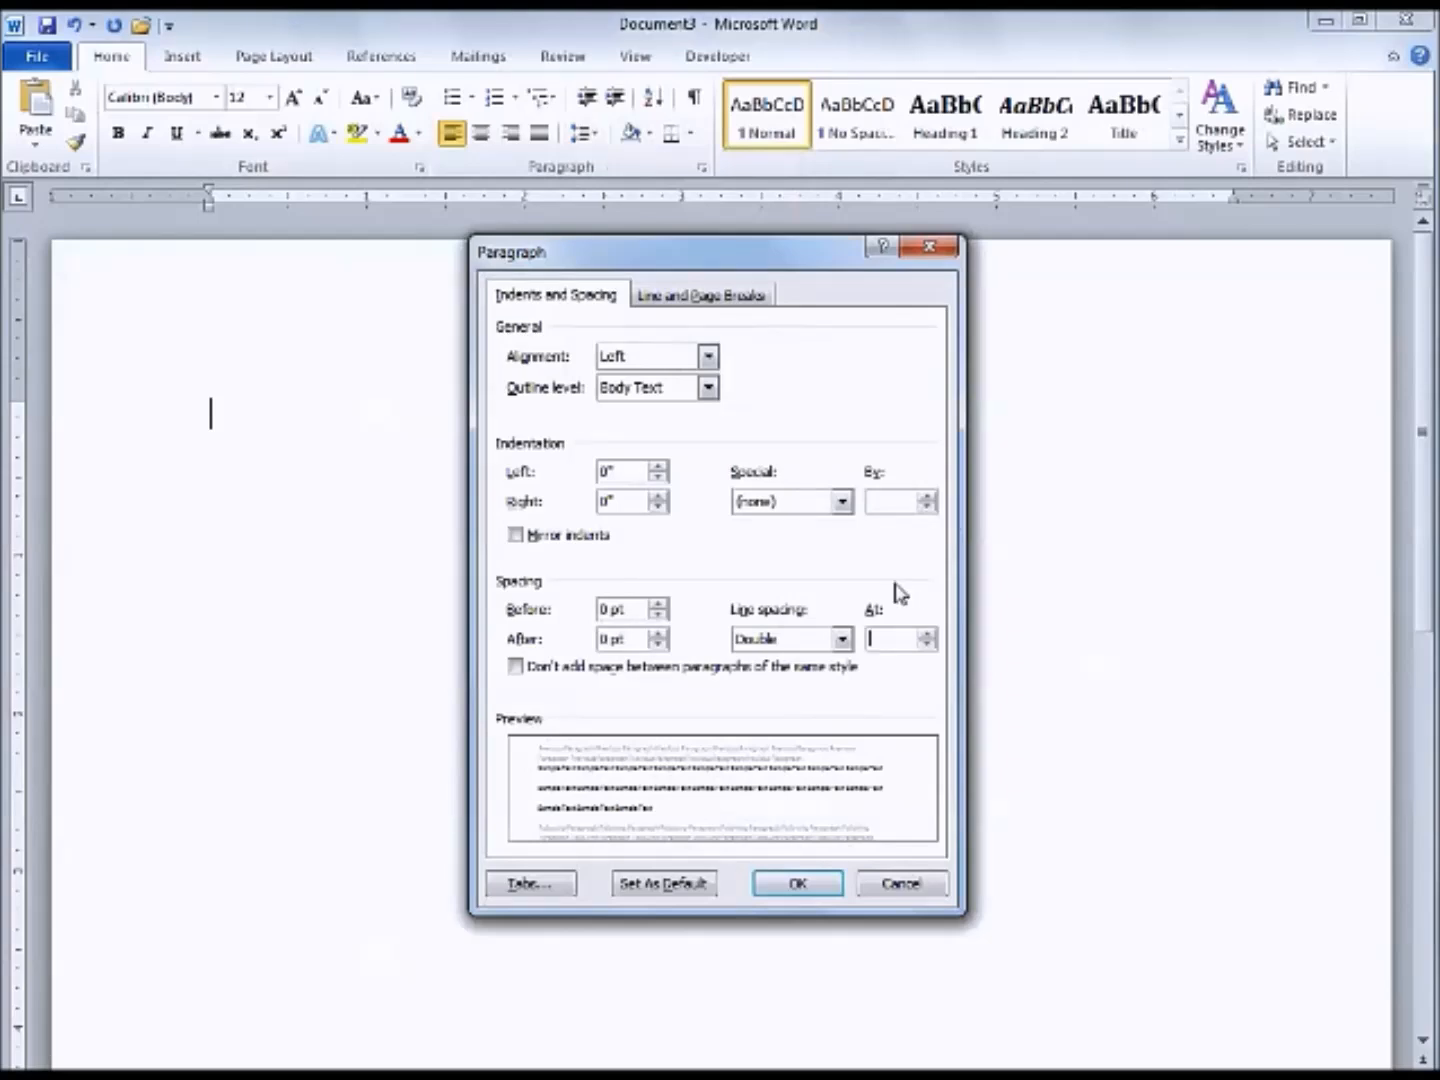
click(900, 884)
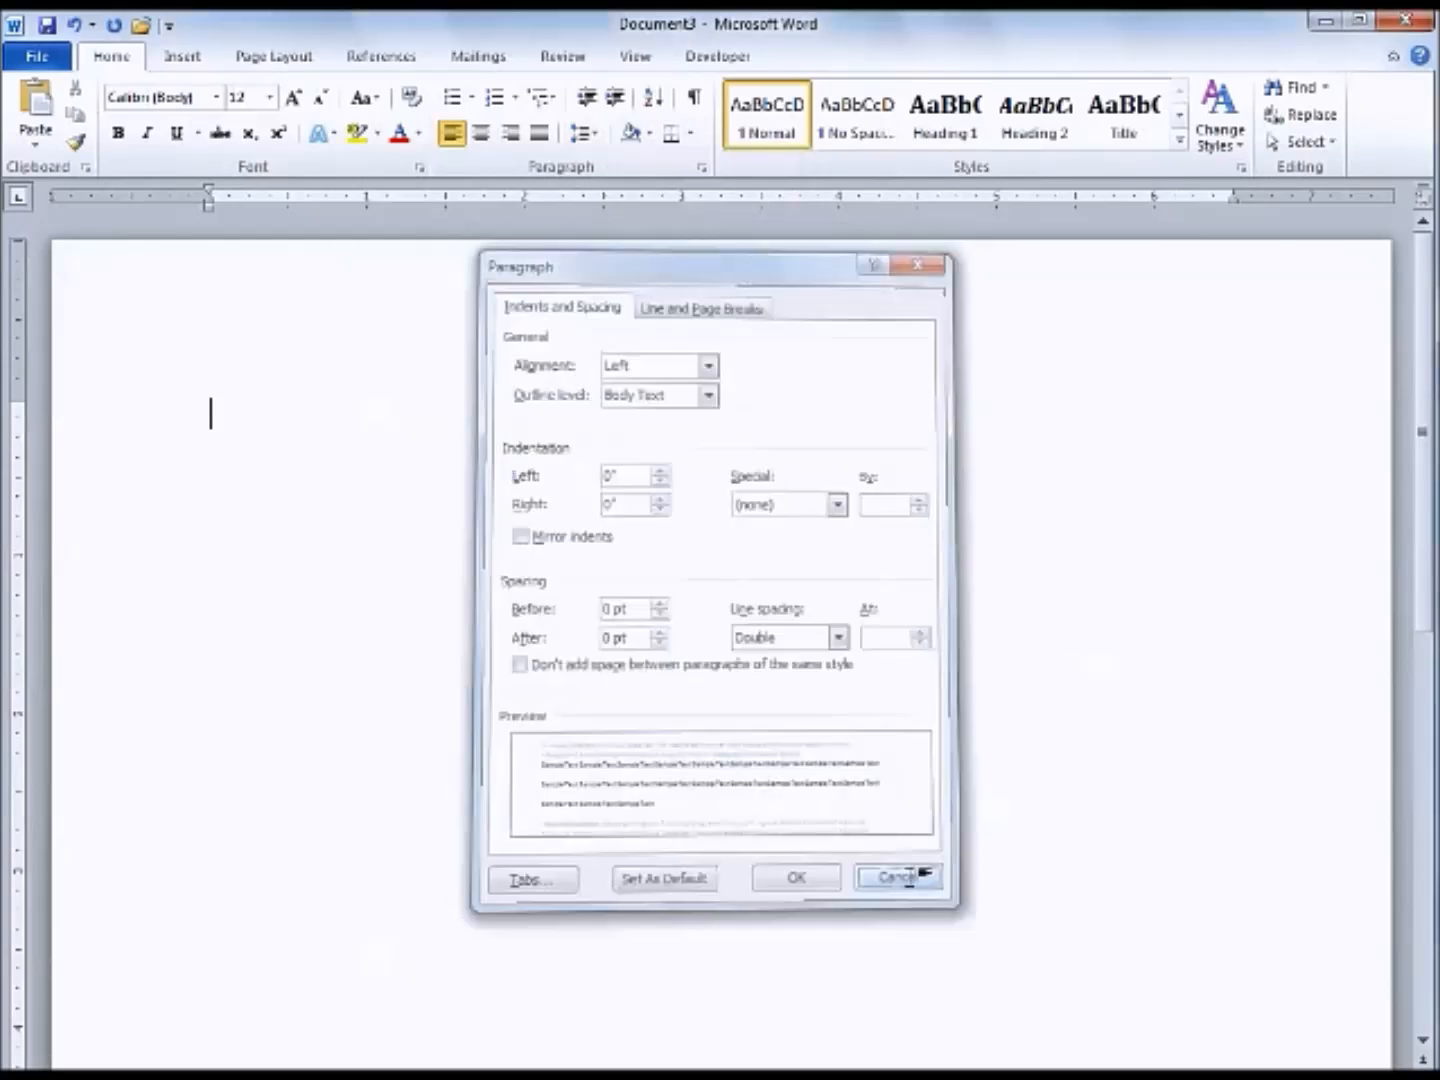
Step: Enable "Don't add space between paragraphs of the same style" and make the paragraph settings the default for this document only
click(703, 170)
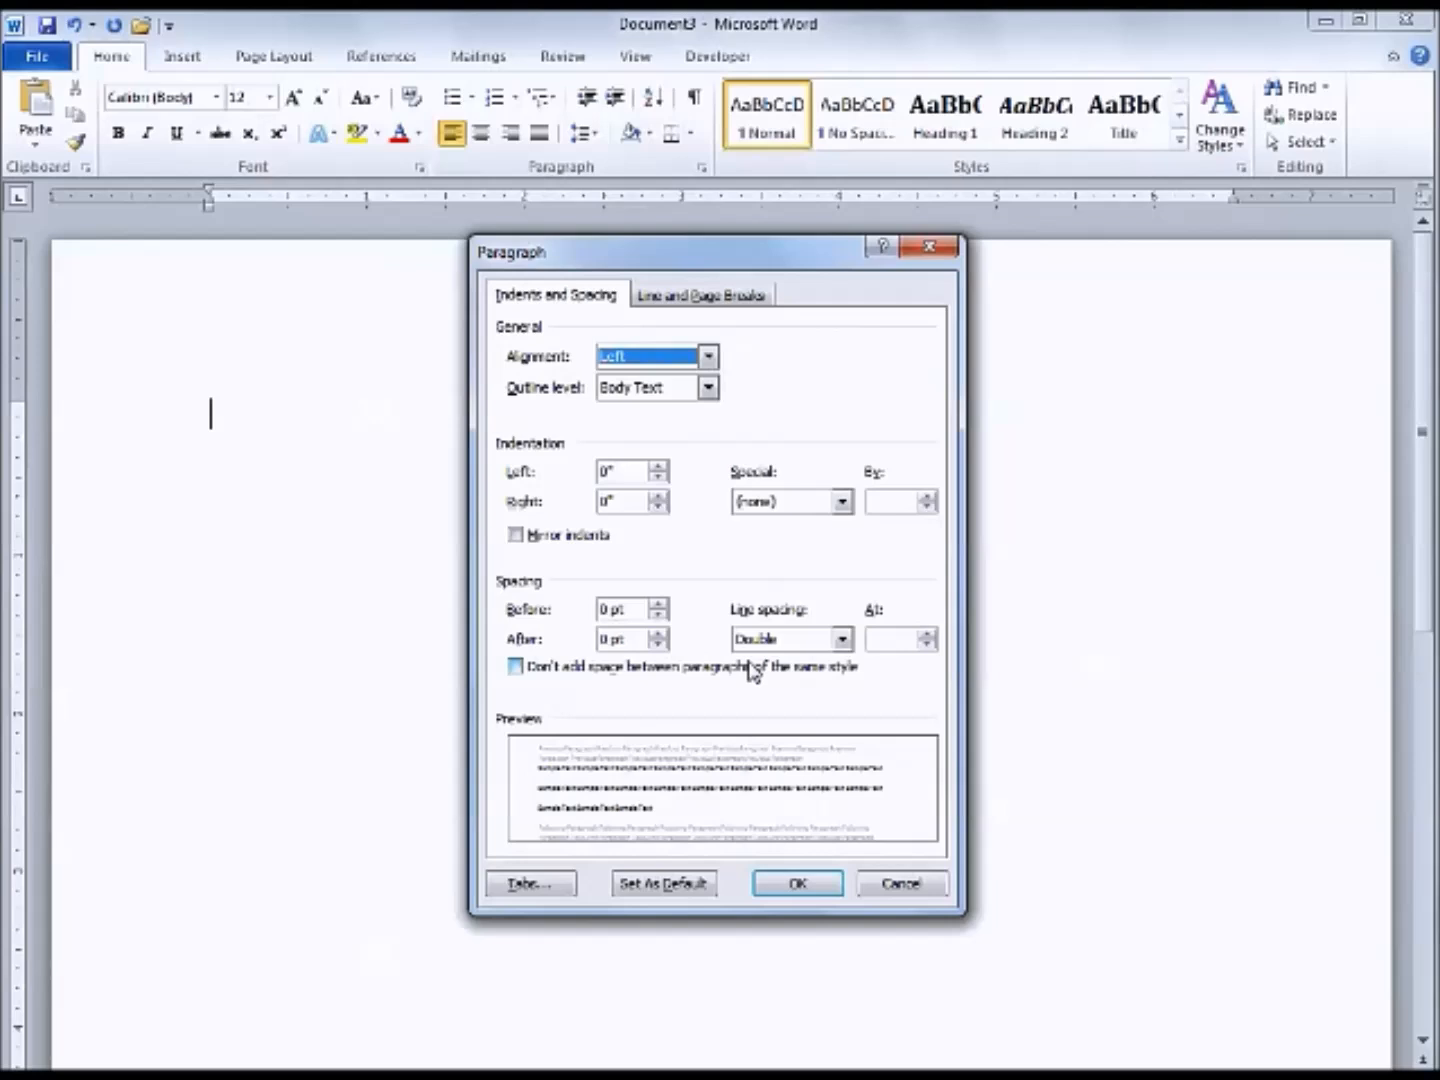
click(517, 667)
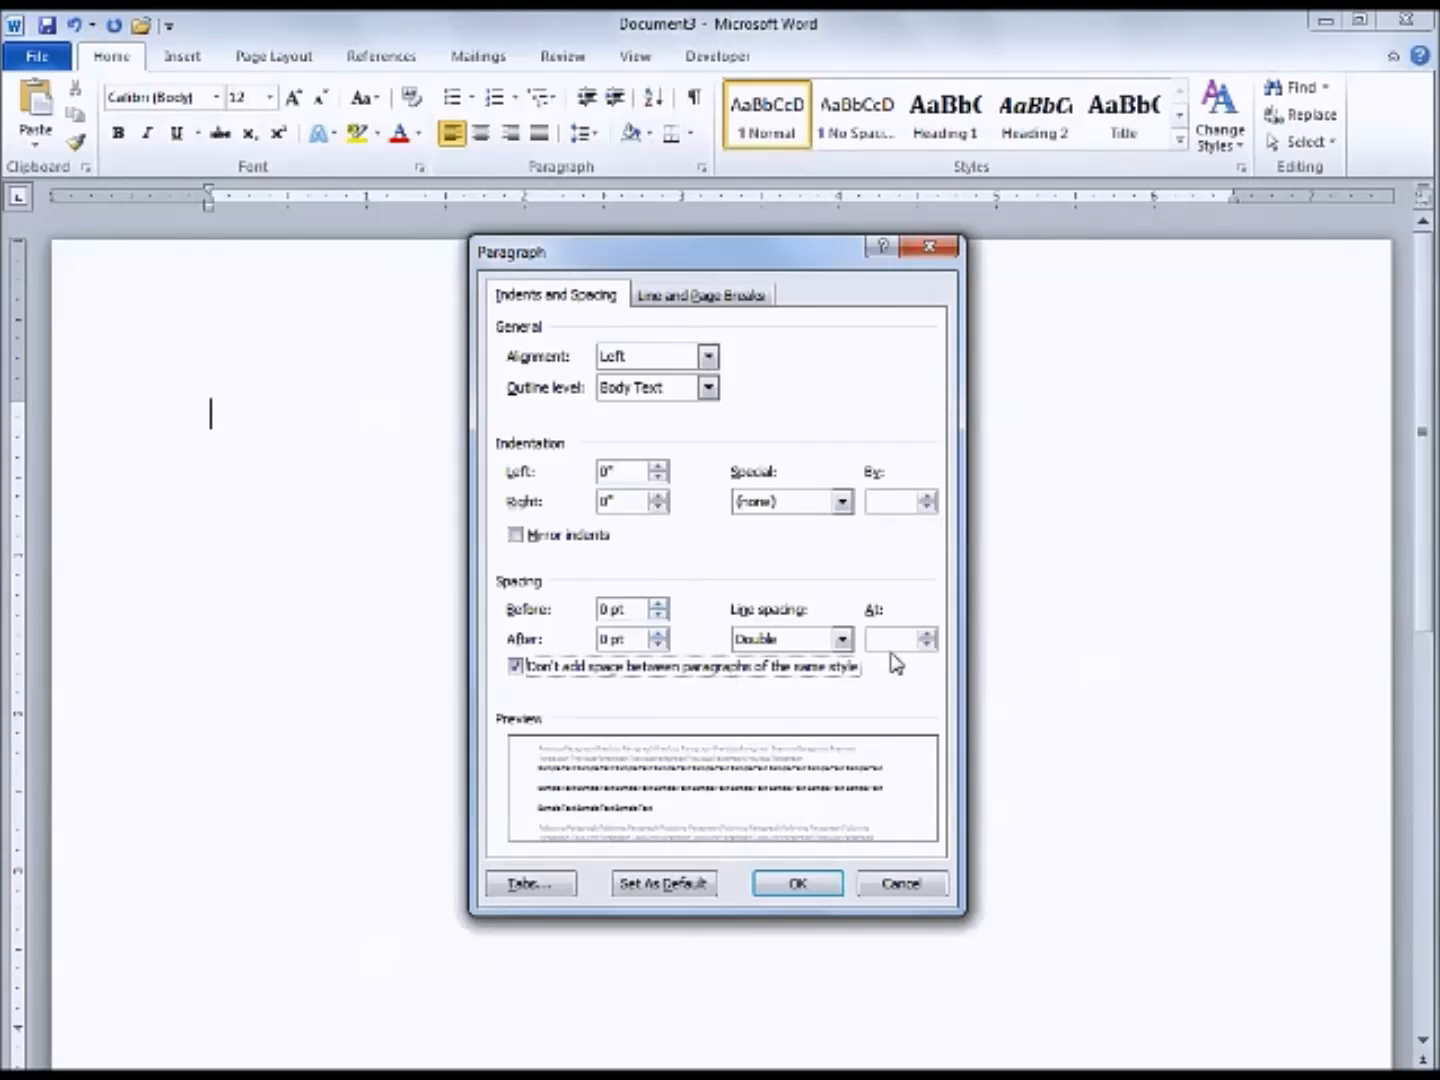
click(683, 887)
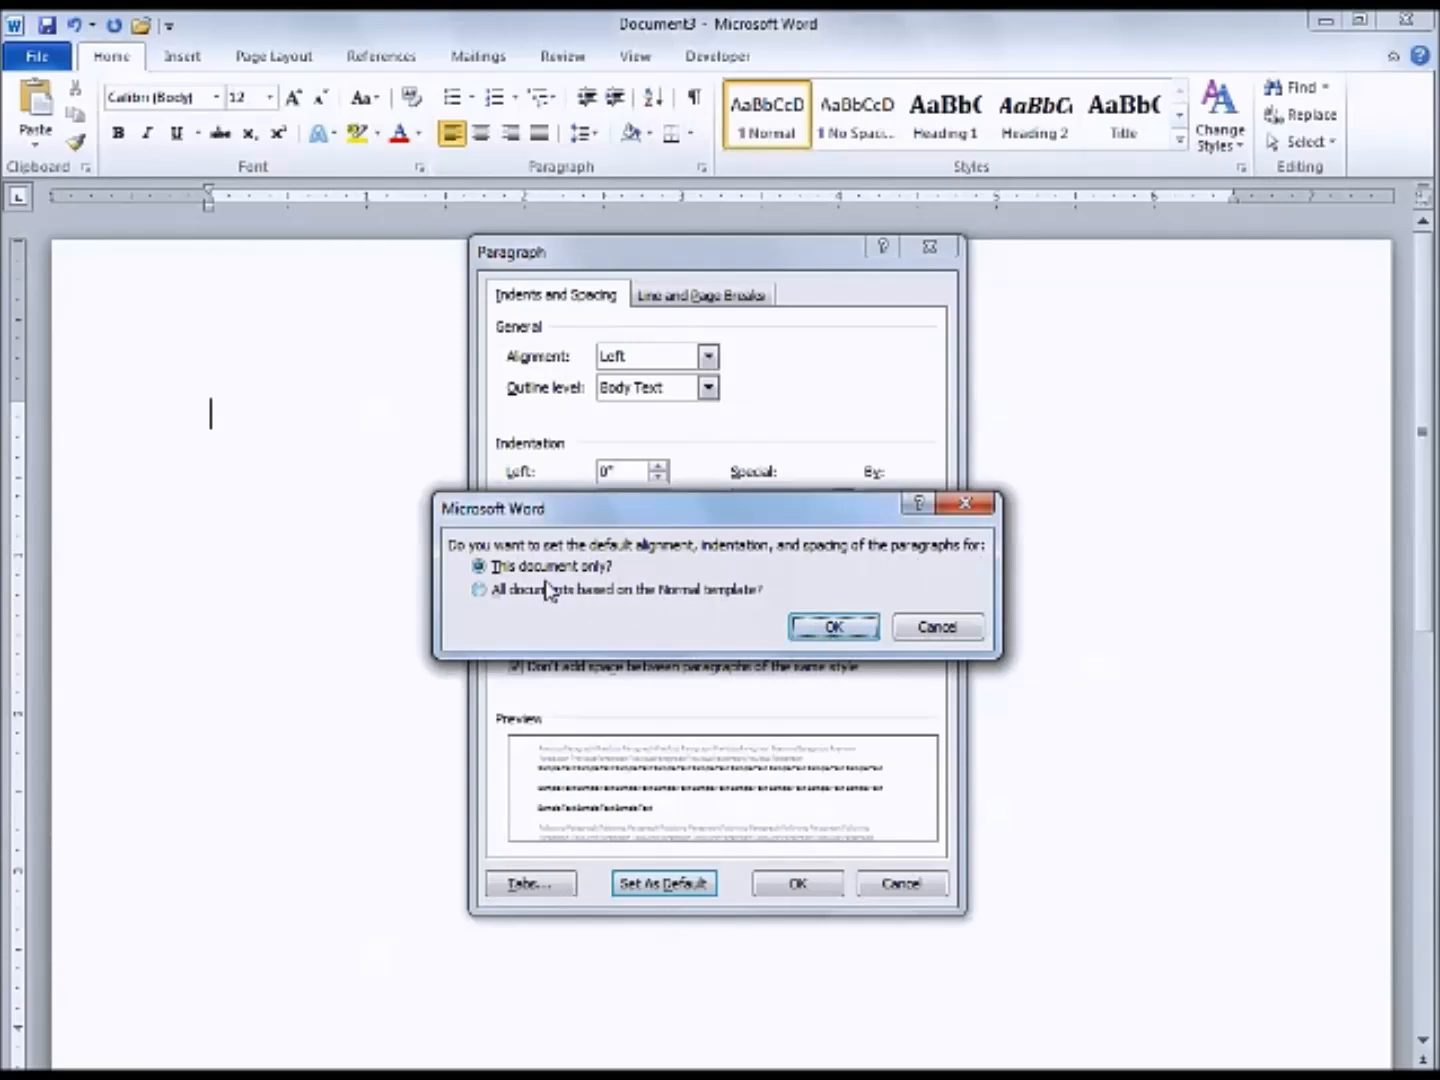
click(837, 626)
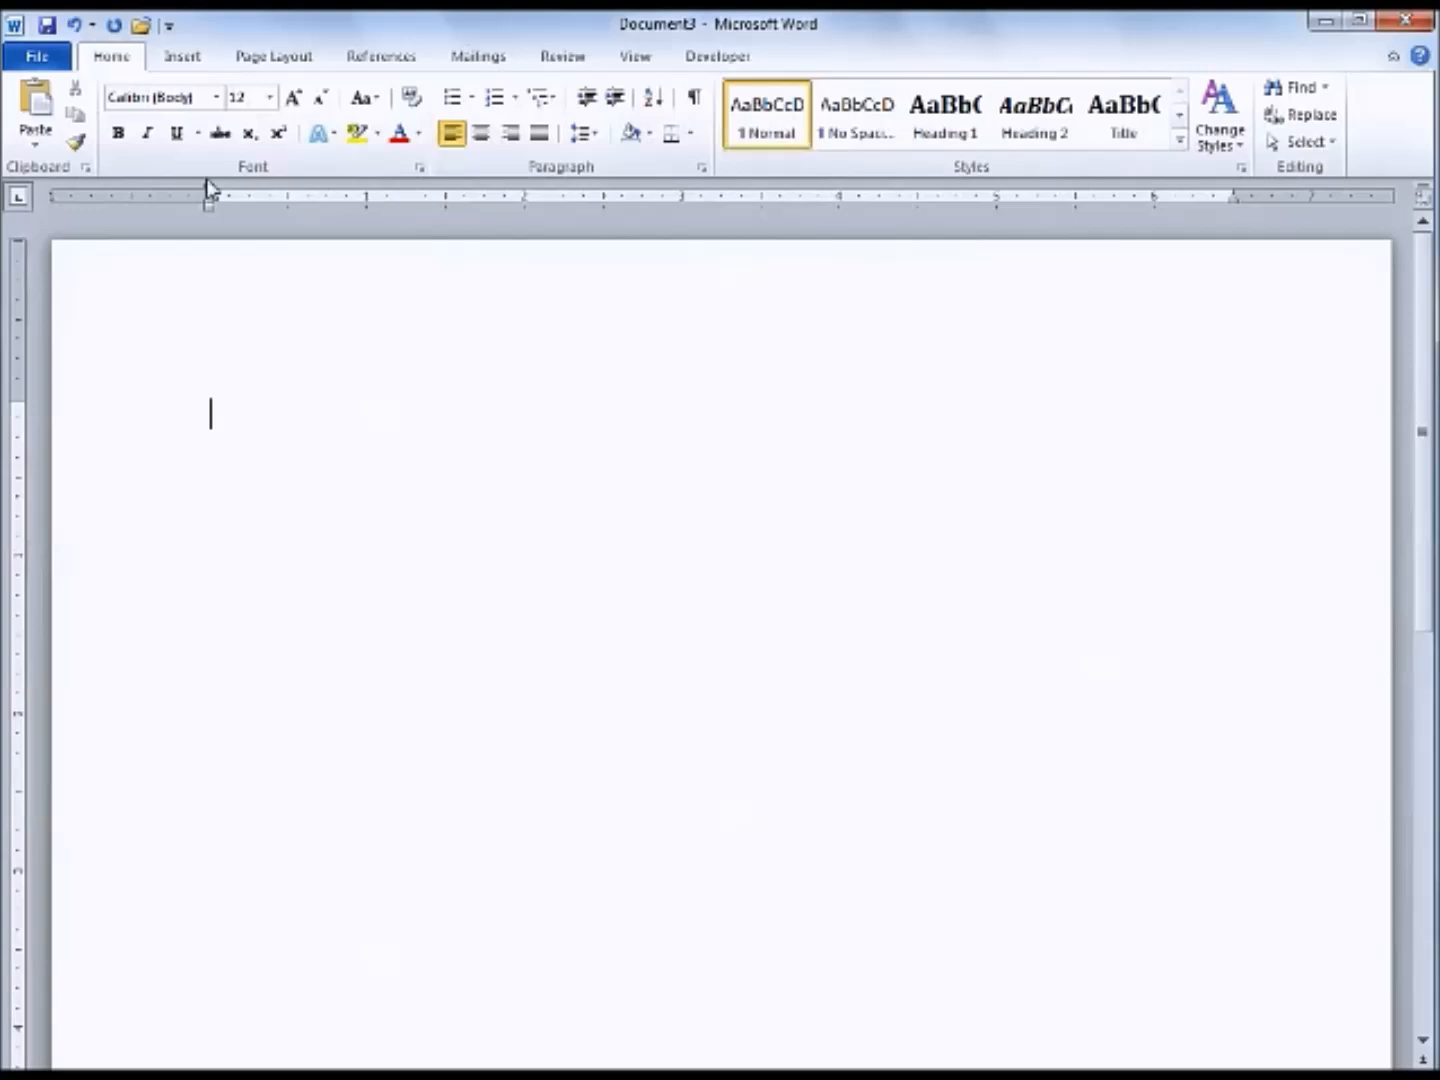
Step: Insert a Plain Number 3 page number at the top of the page and put the student's last name before it
click(178, 62)
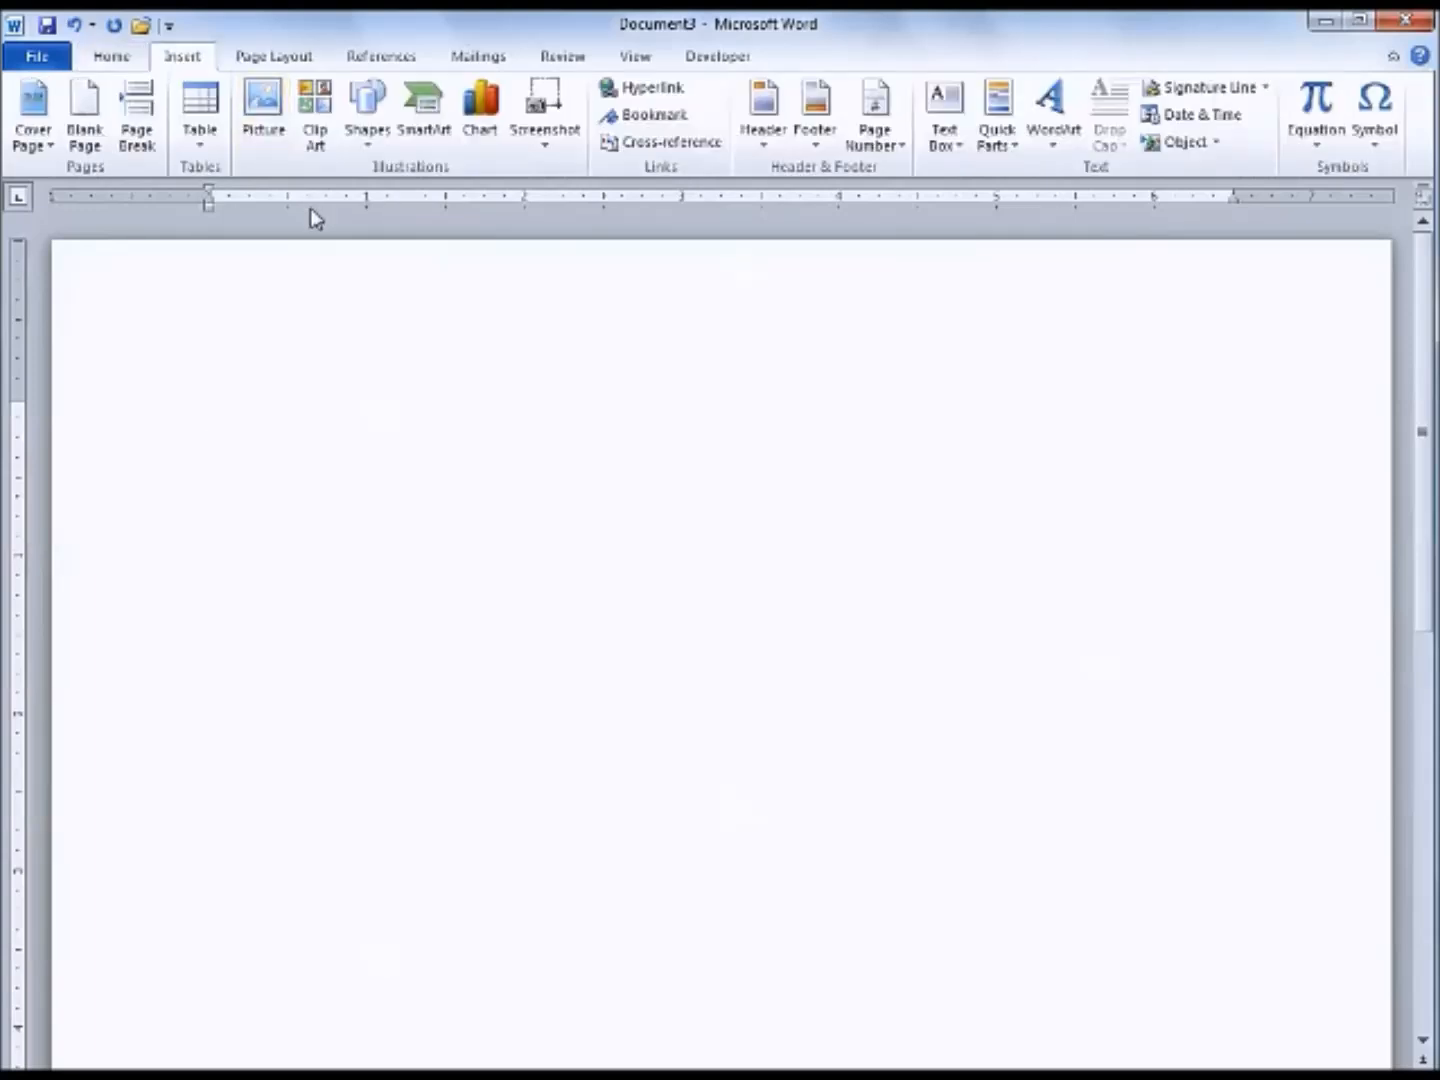
click(875, 129)
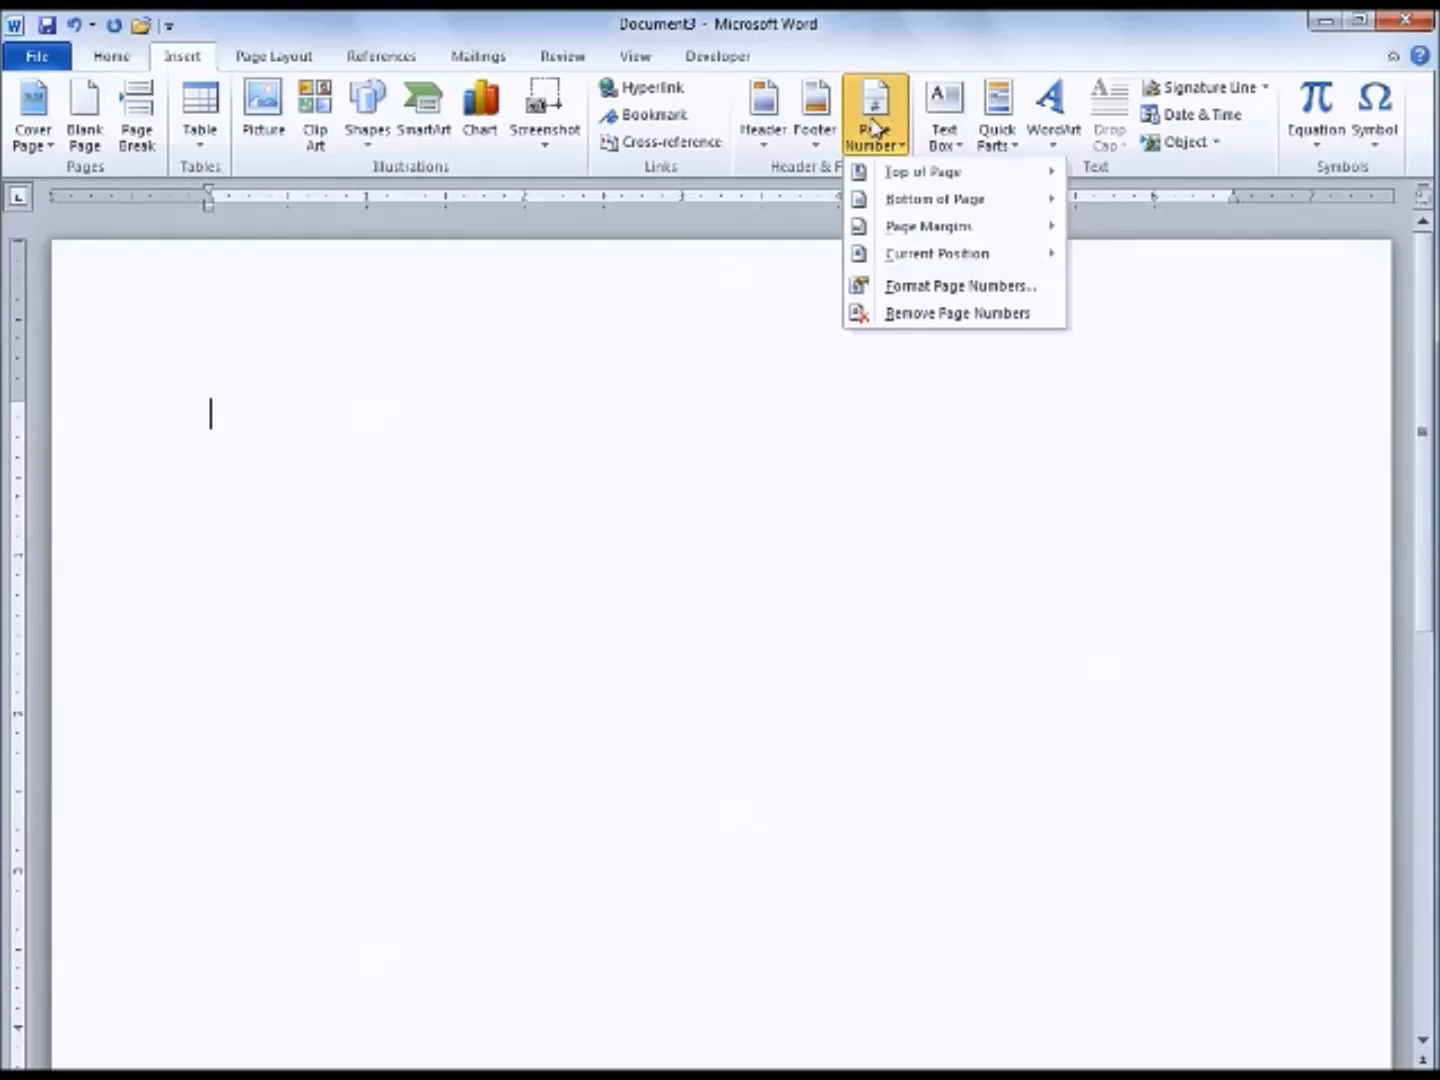
mouse_move(858, 170)
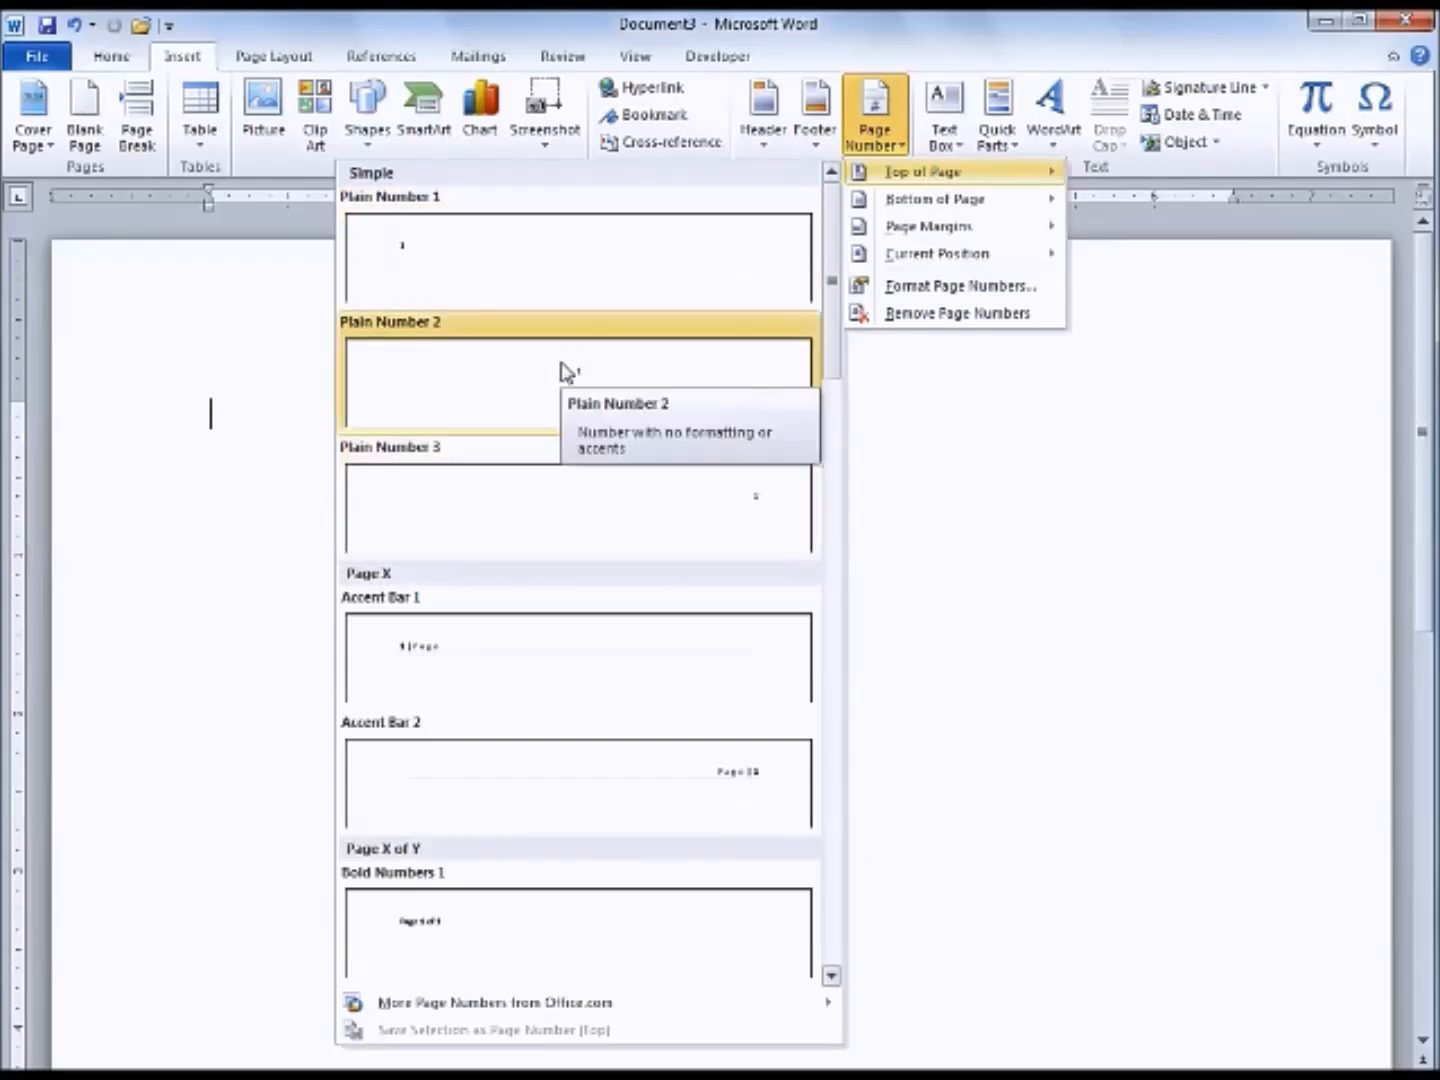
click(578, 515)
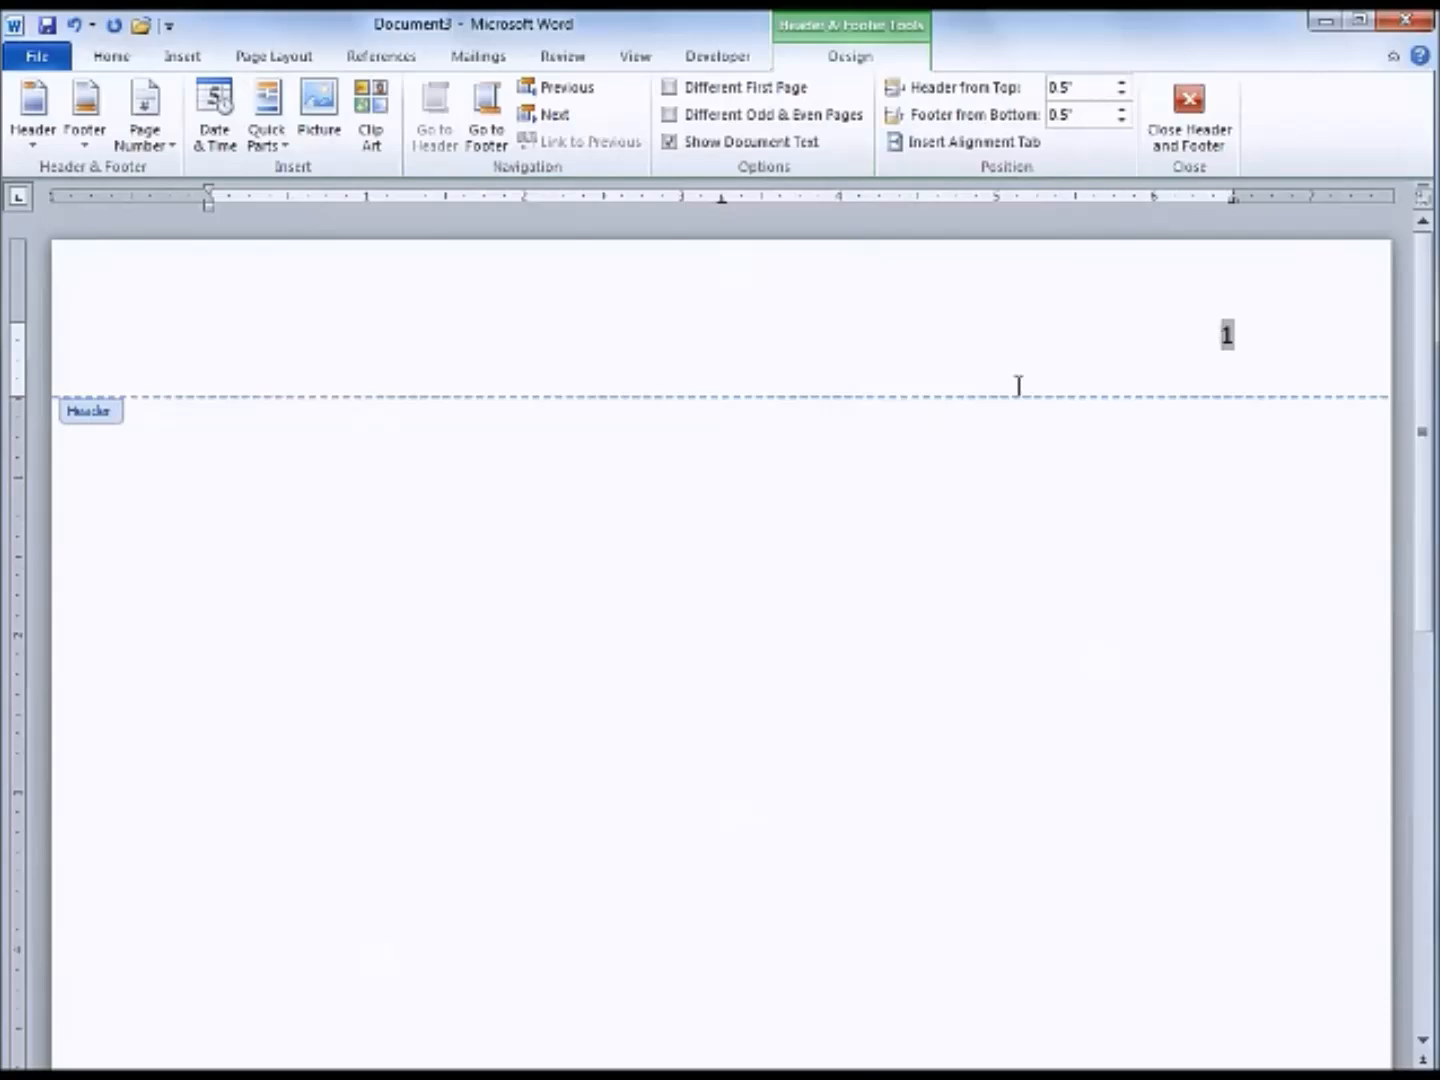
text(Doe)
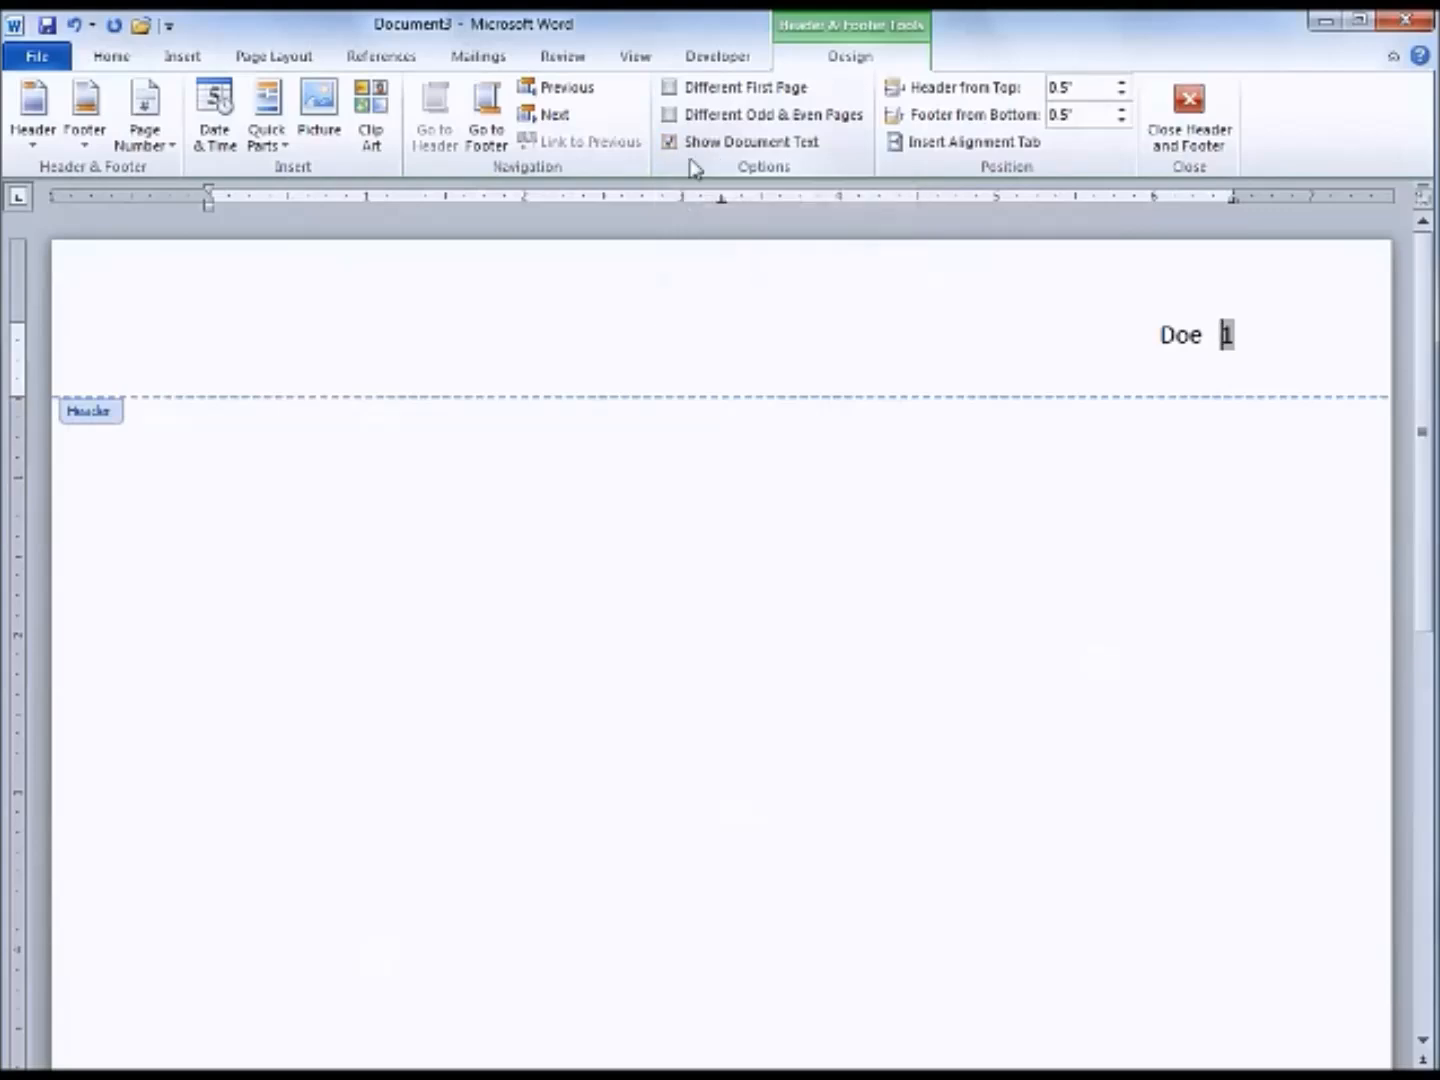
Step: Turn on different odd and even pages, set the header's name and page number to Times New Roman, and return to the body
click(665, 121)
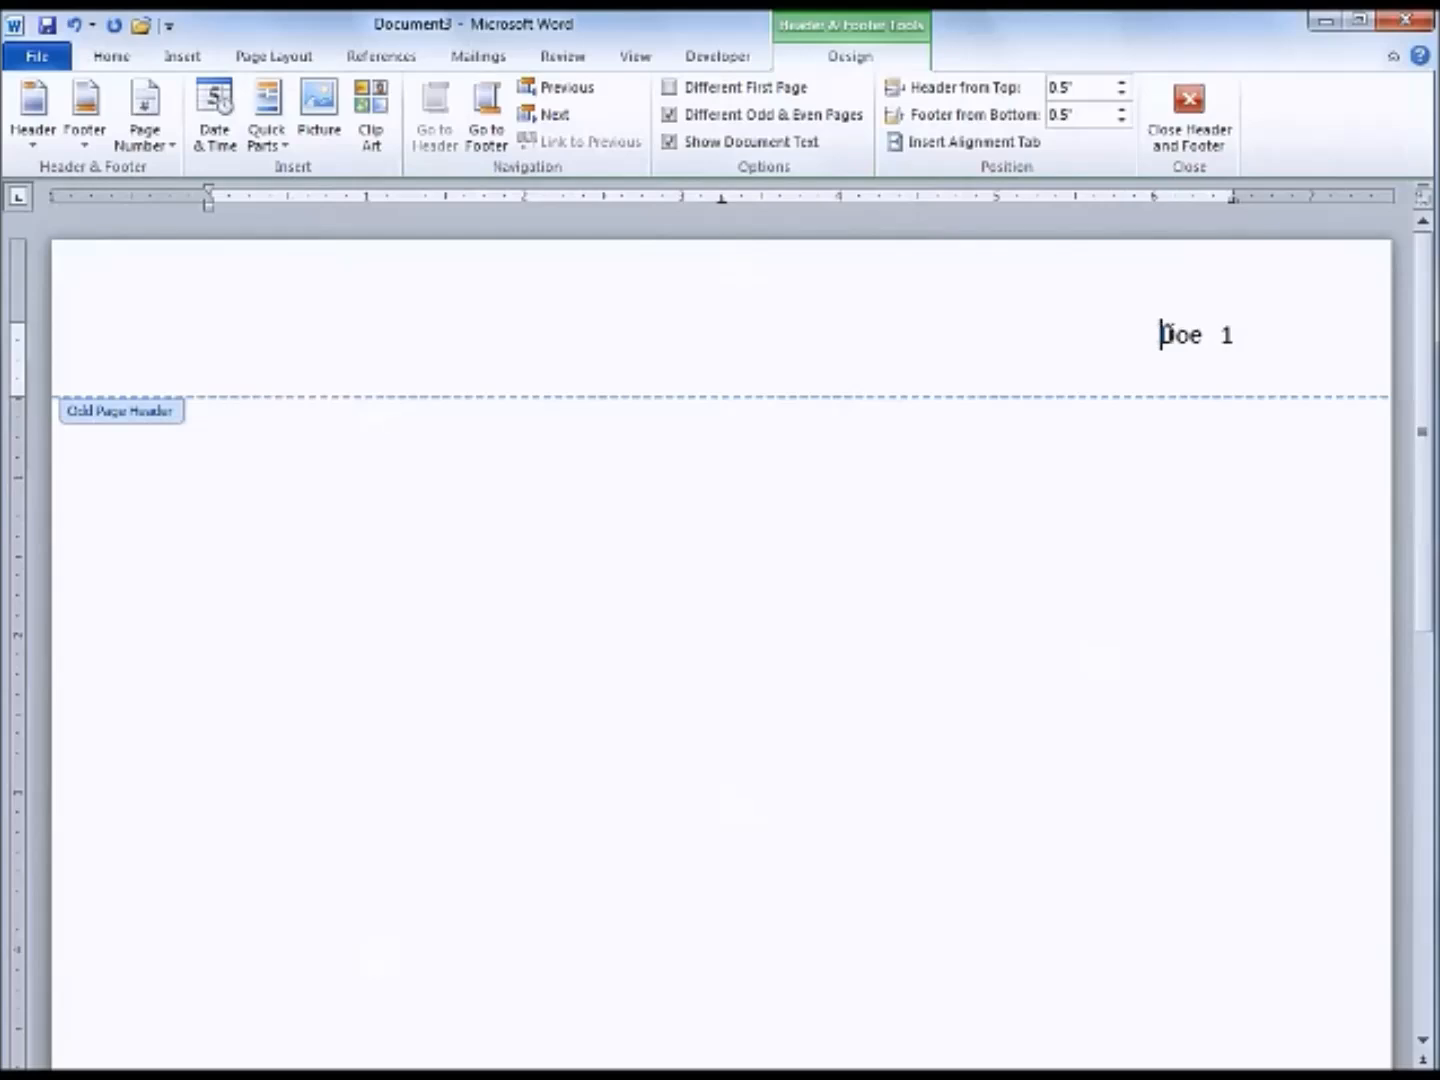
drag(1161, 334, 1246, 335)
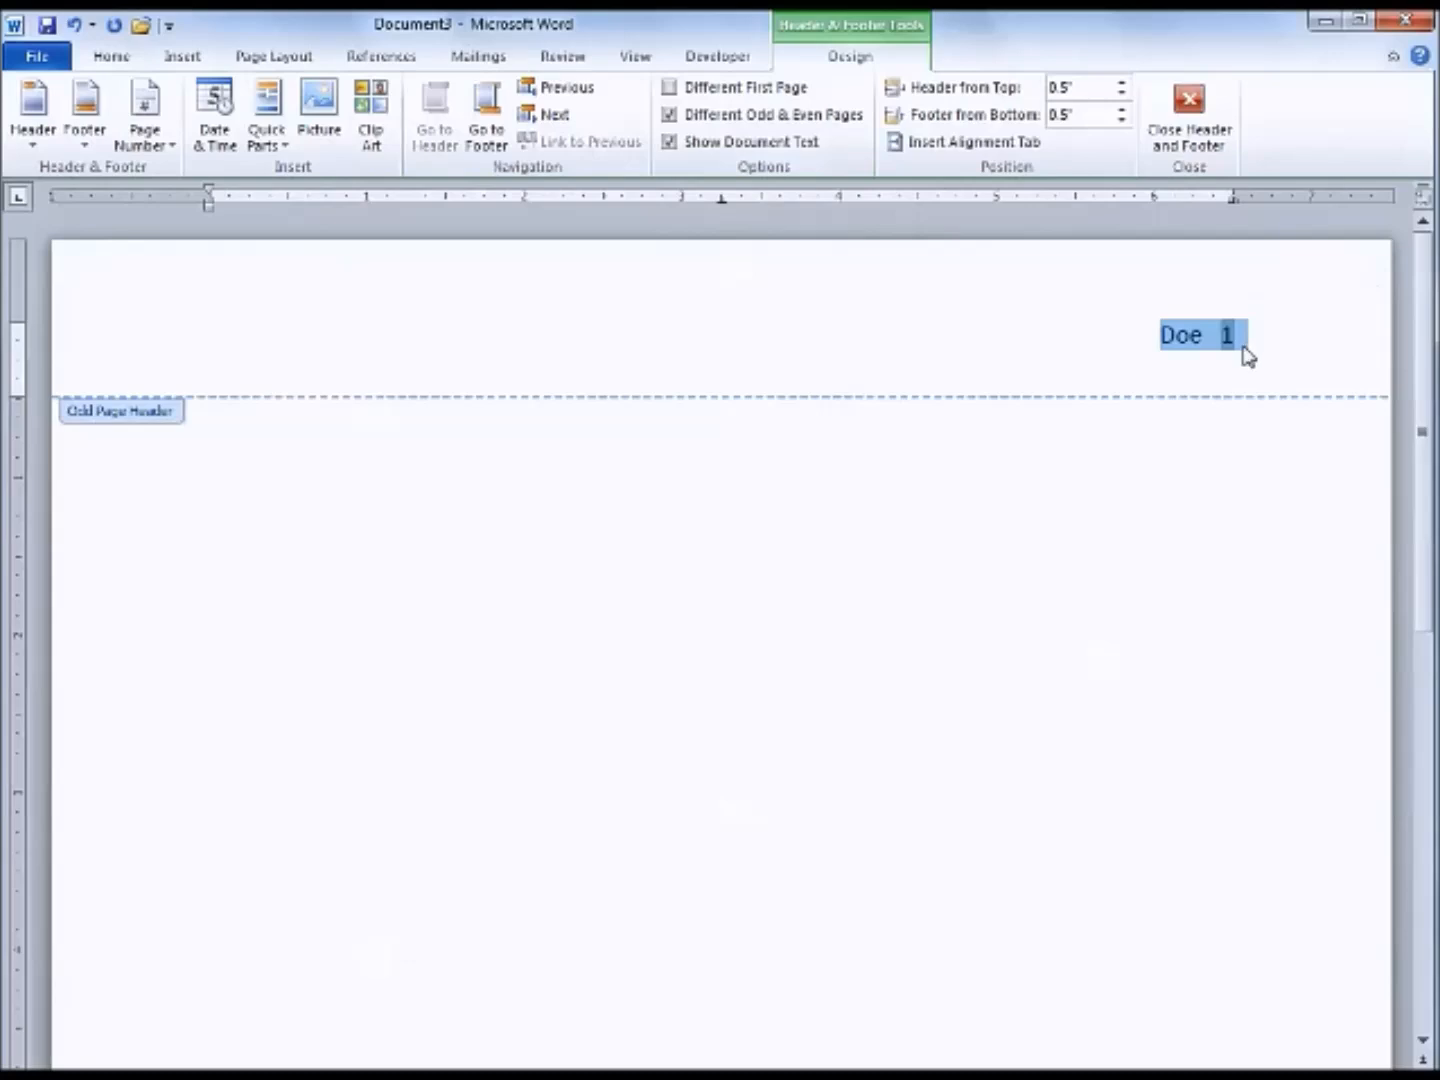
click(117, 57)
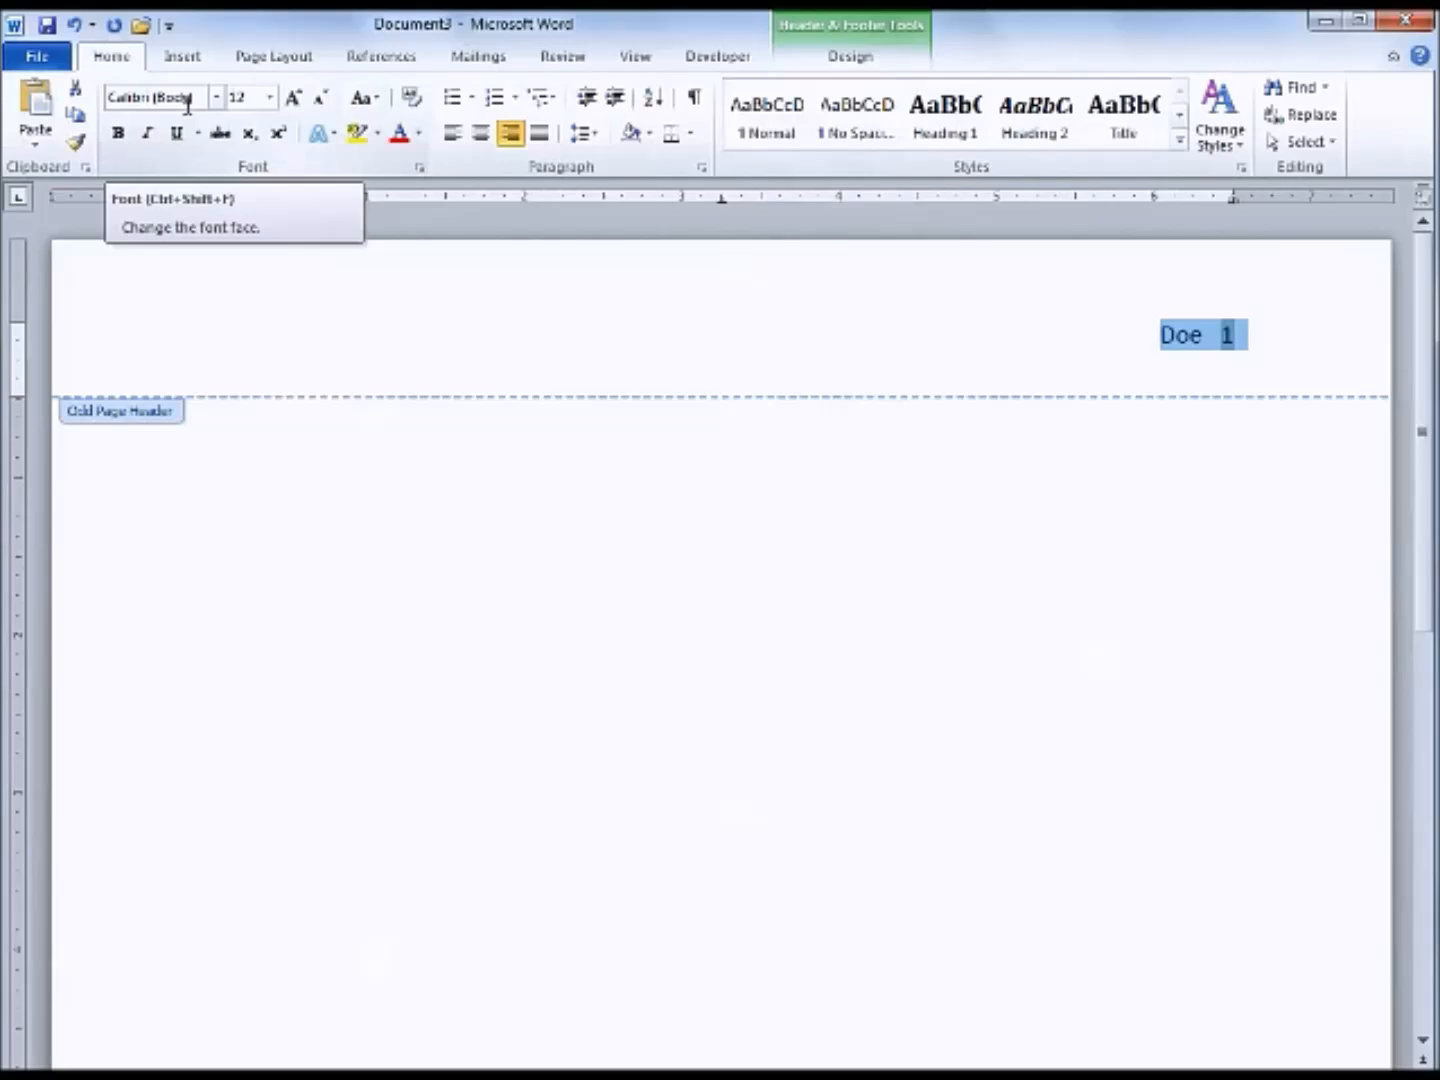
click(187, 97)
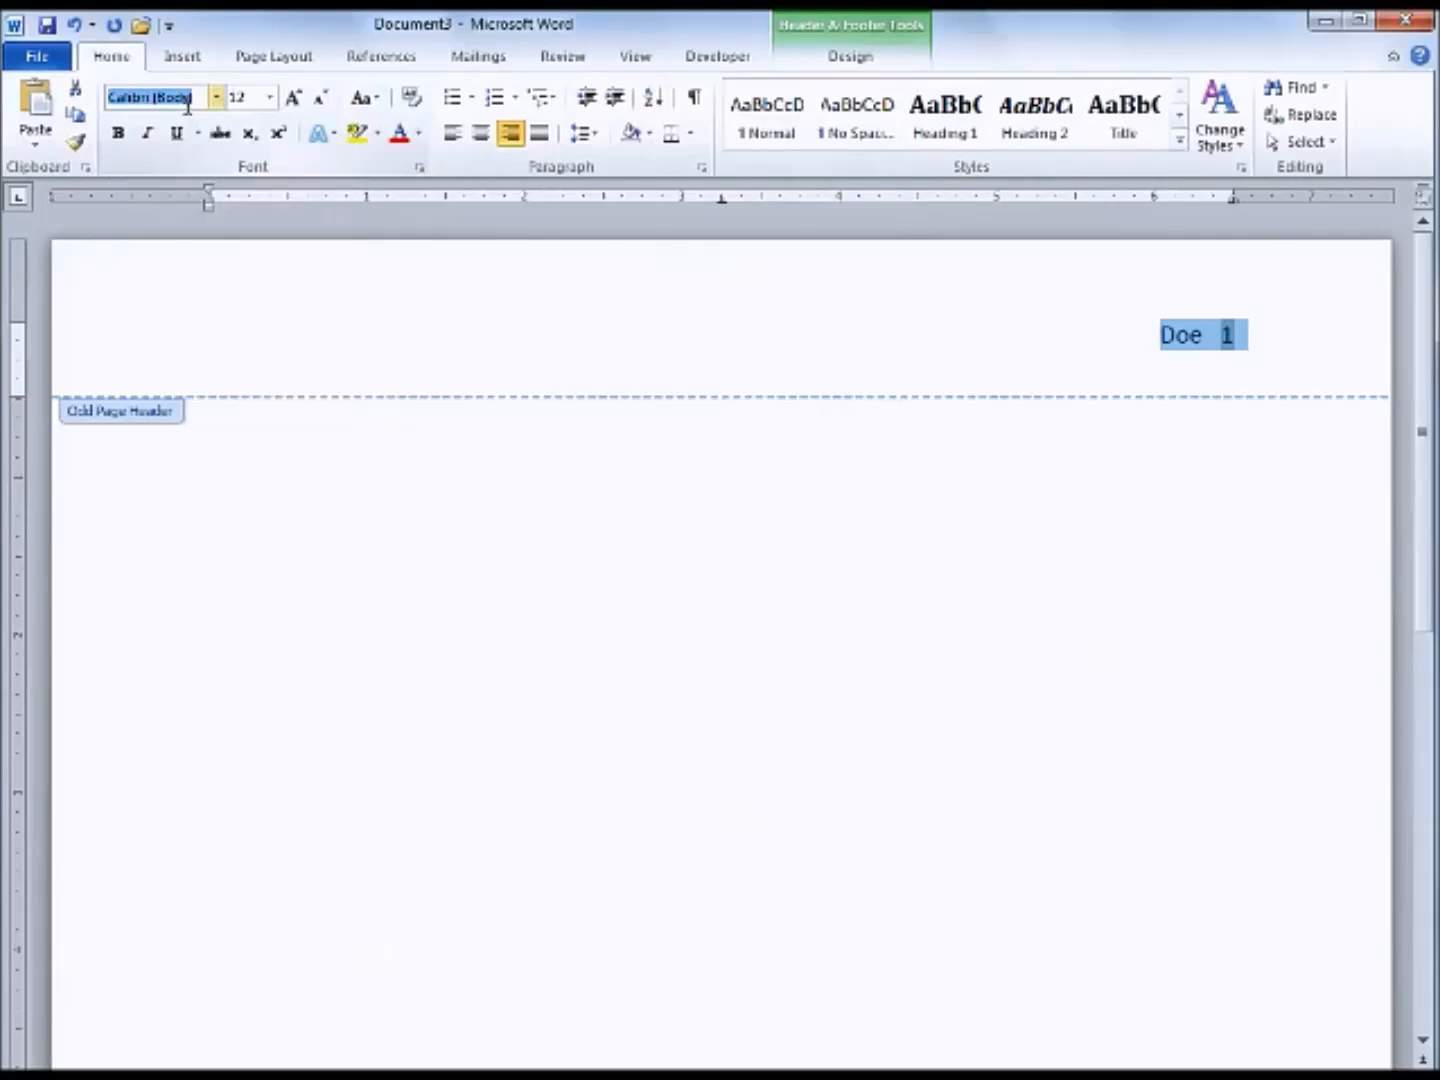
text(times New Rom)
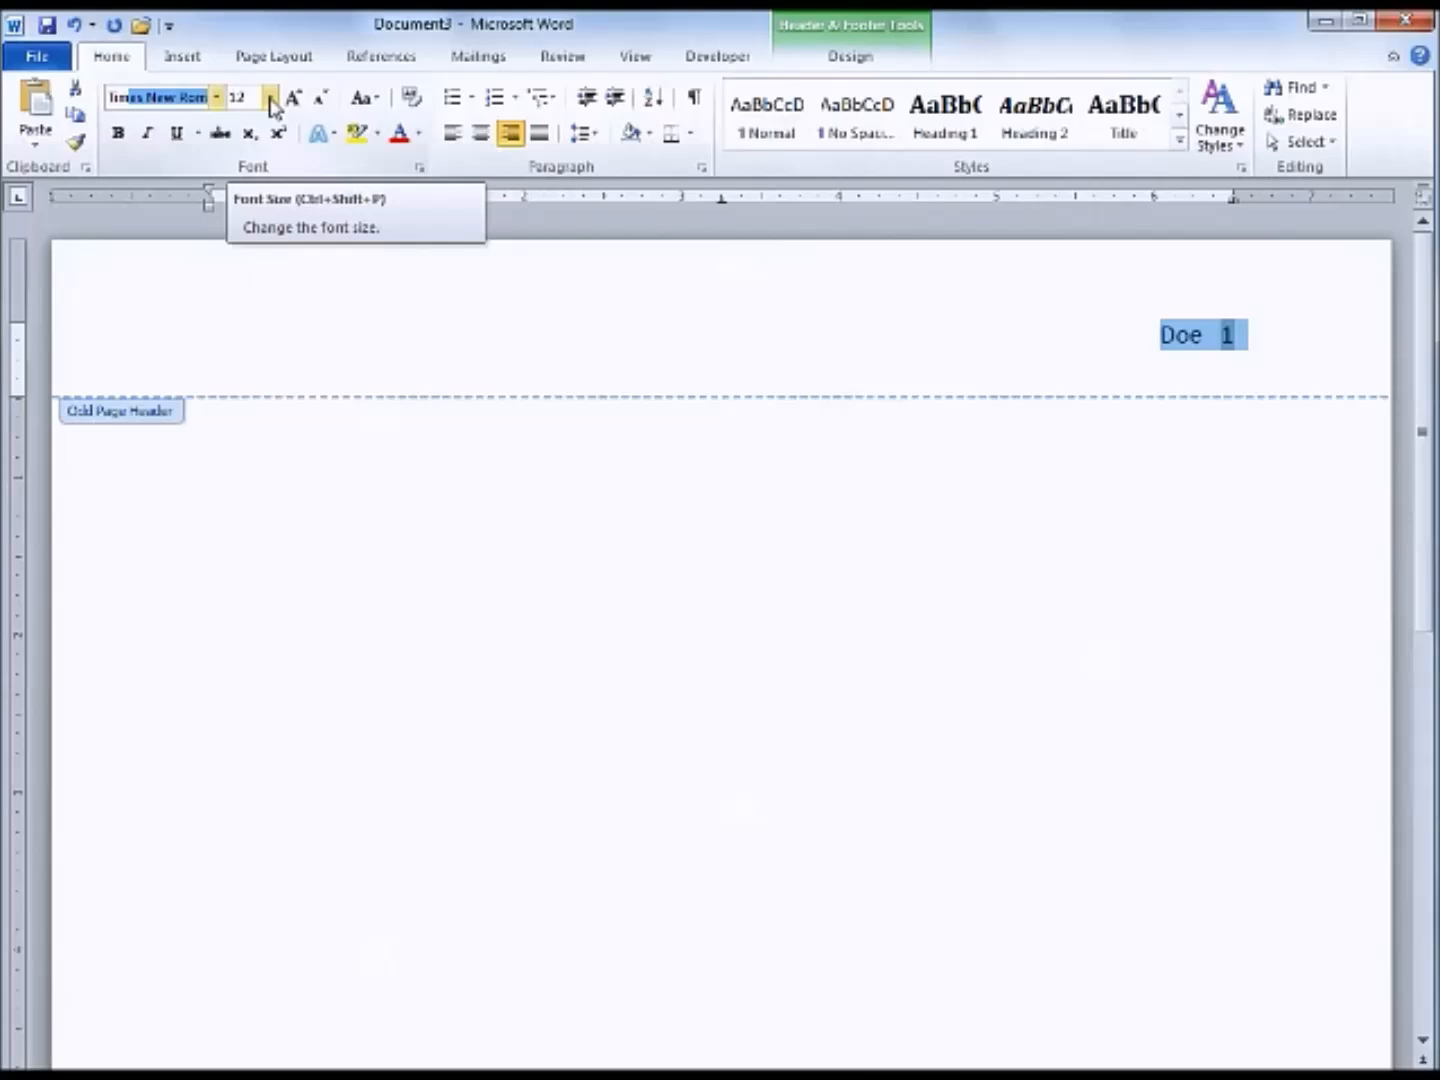
key(Return)
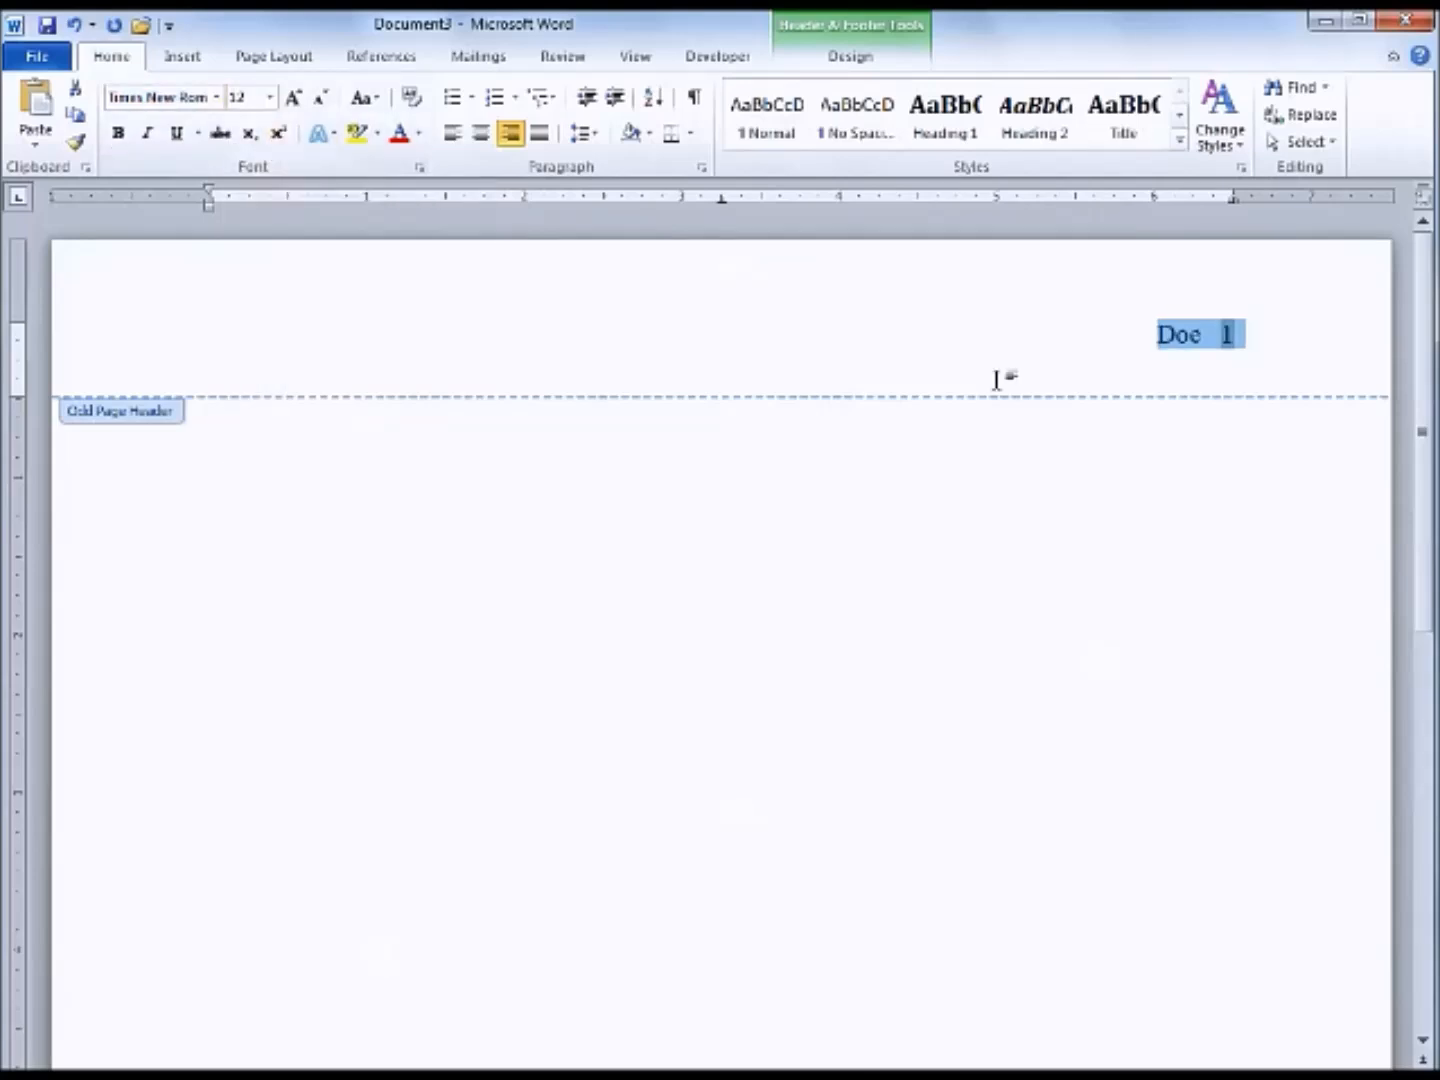
double_click(338, 455)
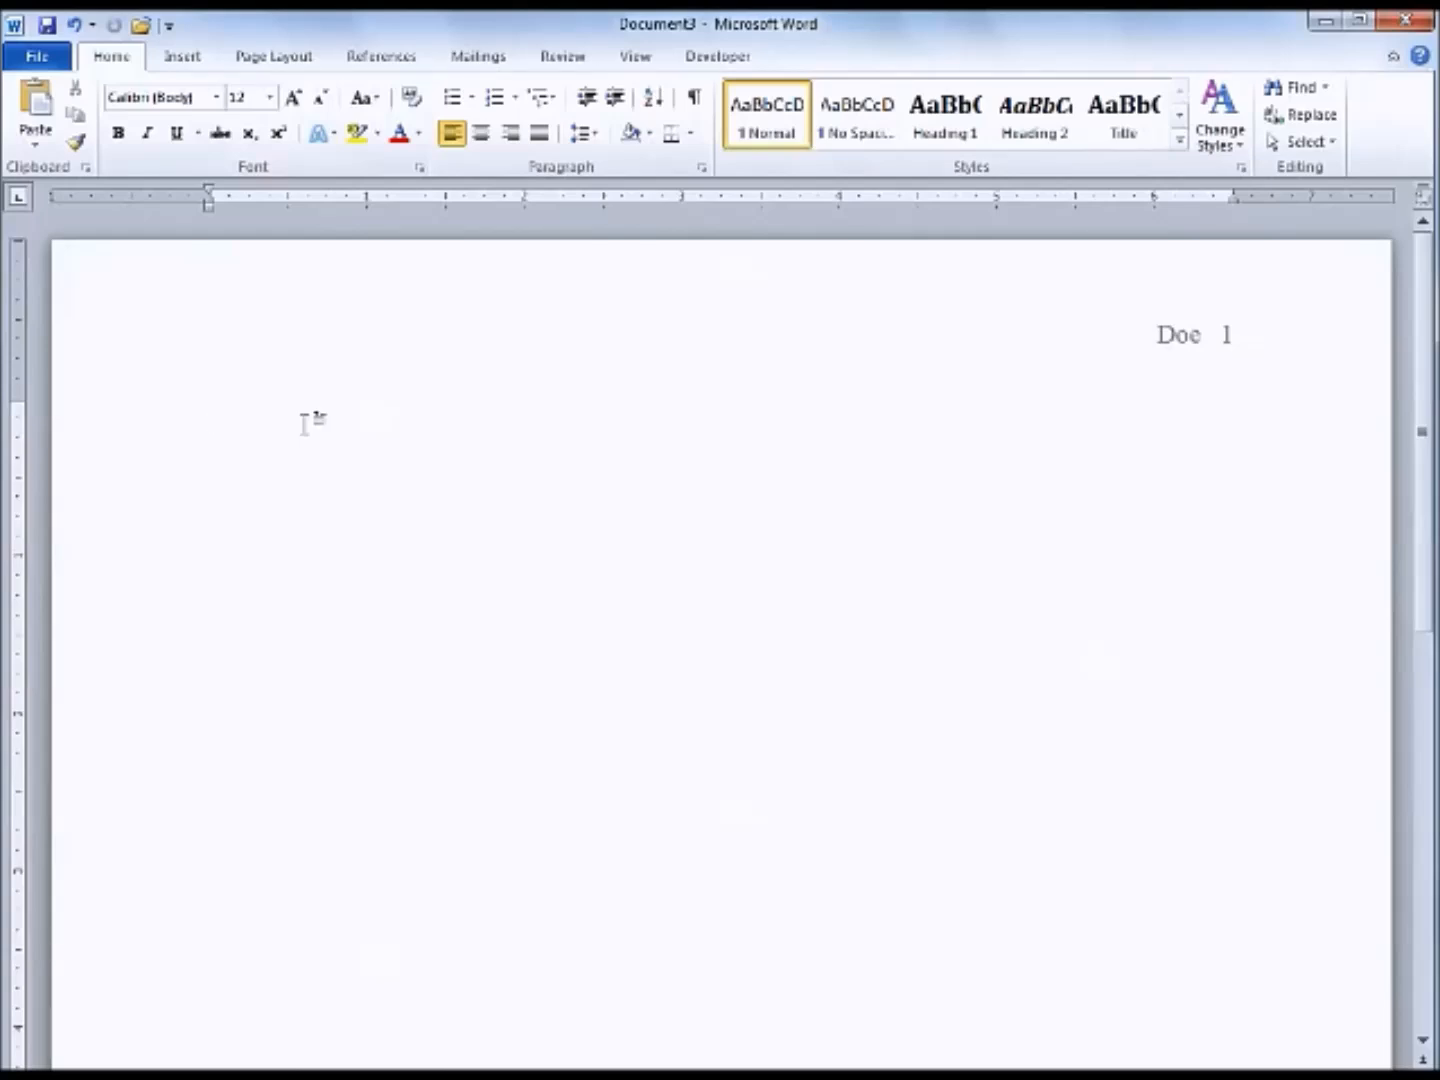
Step: Enter the heading lines: the student's full name, the teacher's name and "English 10, Period 2", each on its own line
text(John Doe)
key(Return)
text(Mr. Baumgartner)
key(Return)
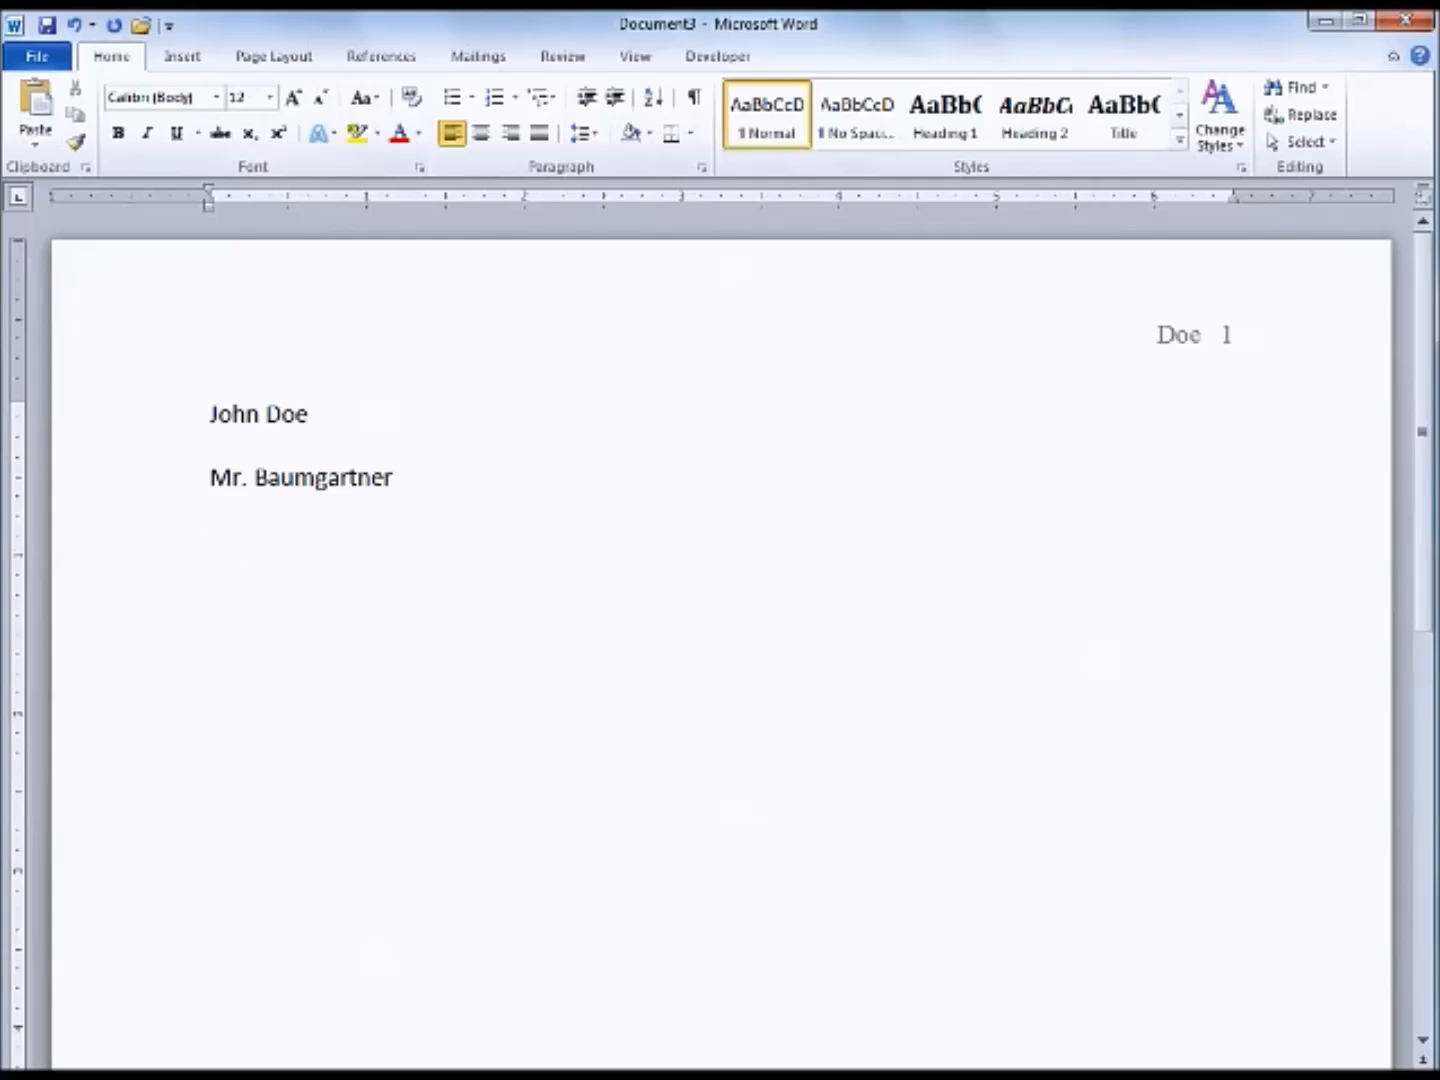
text(English 10,)
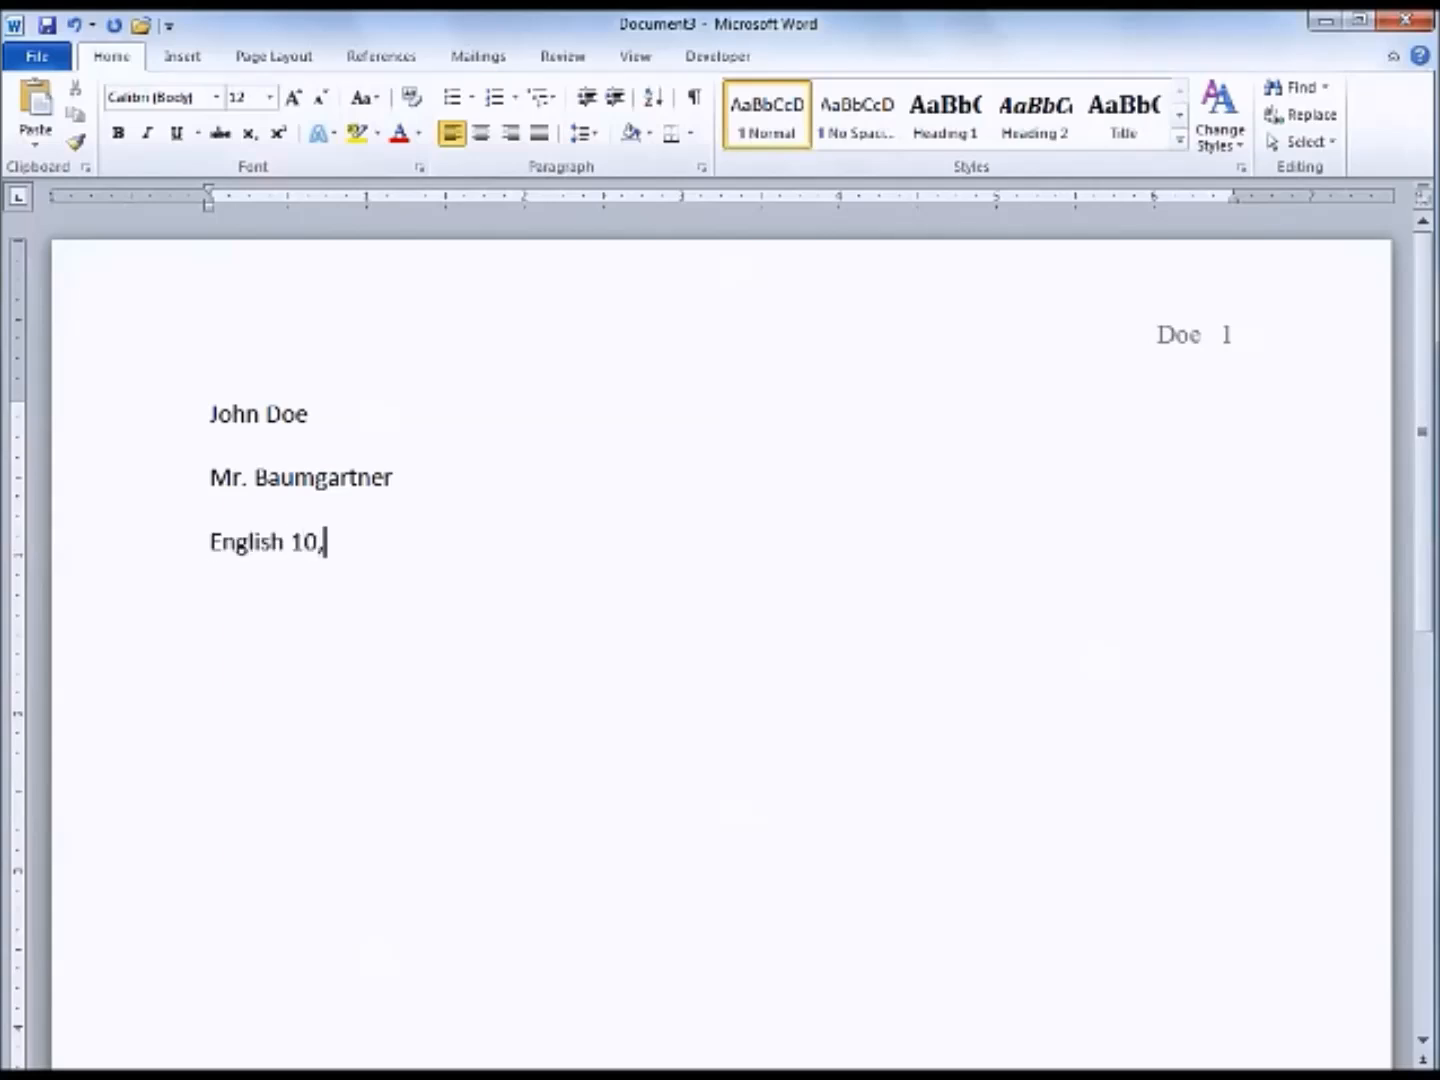
text( Period 2)
key(Return)
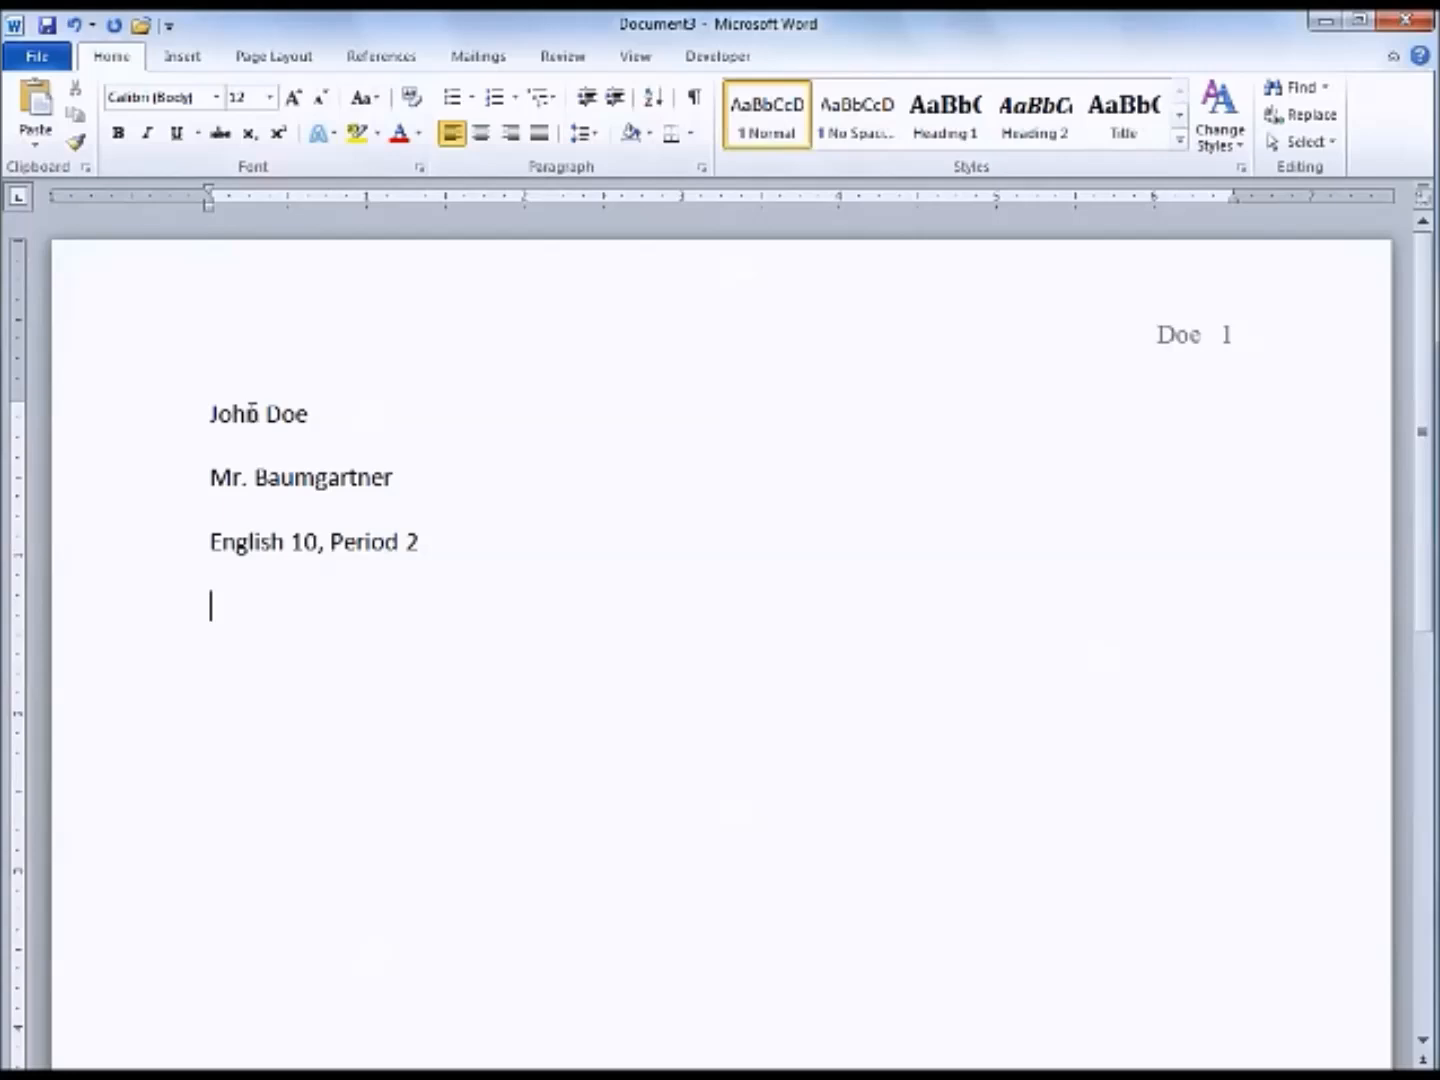
Step: Insert the date in the "16 July 2014" format below the class line and start a new line
click(172, 60)
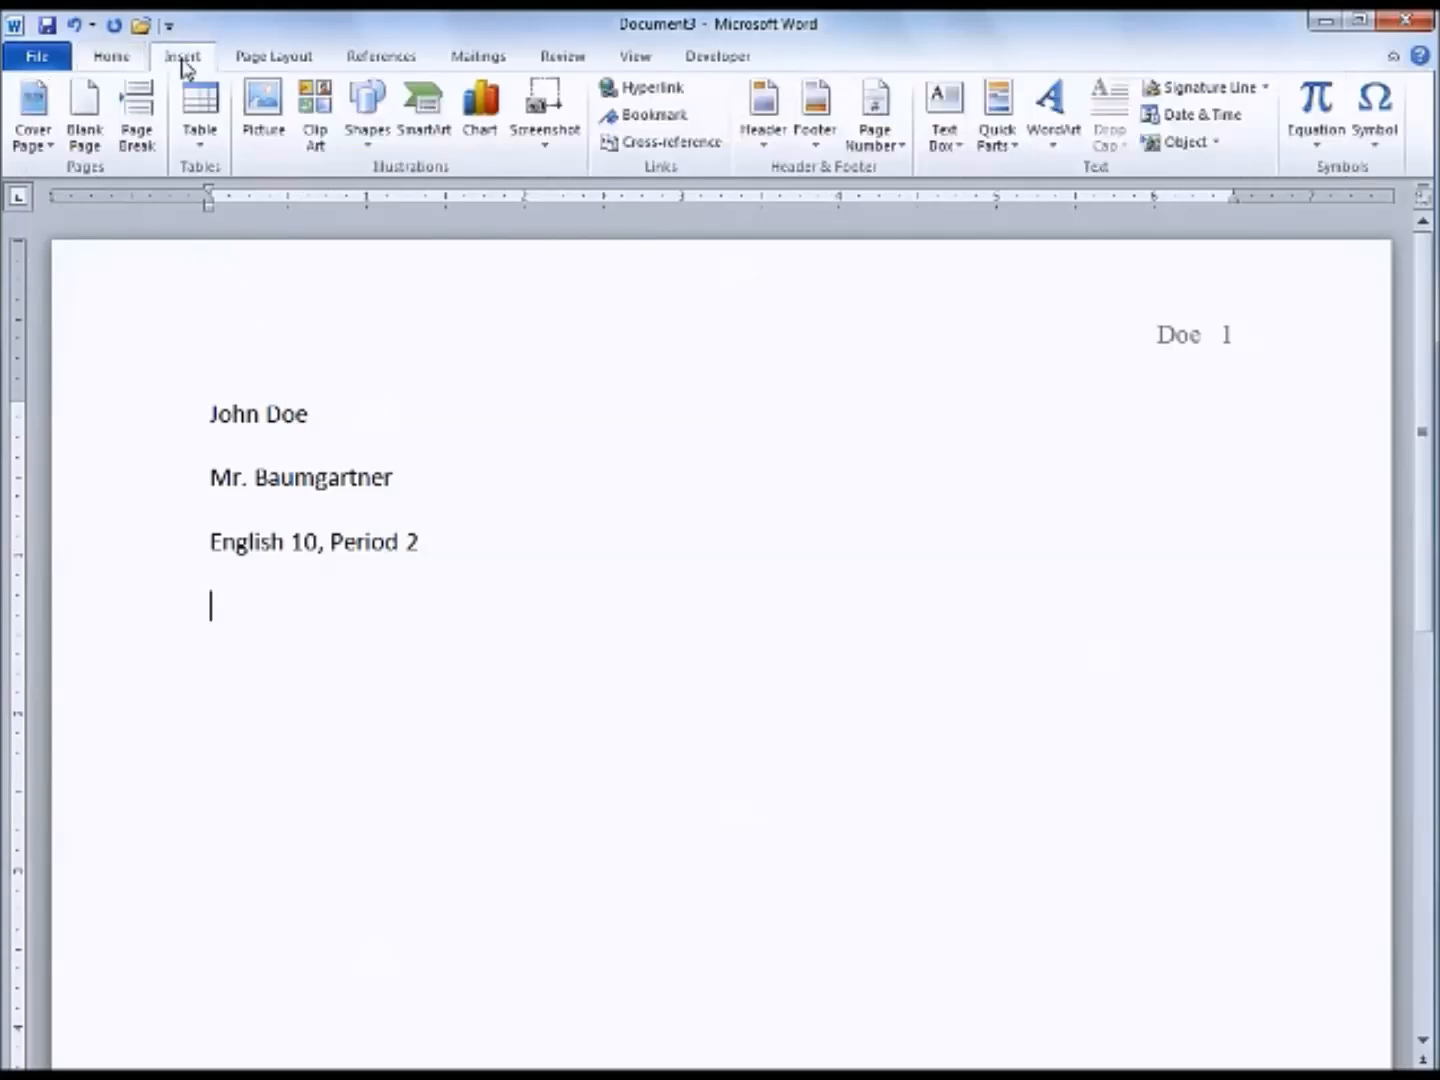
click(1189, 122)
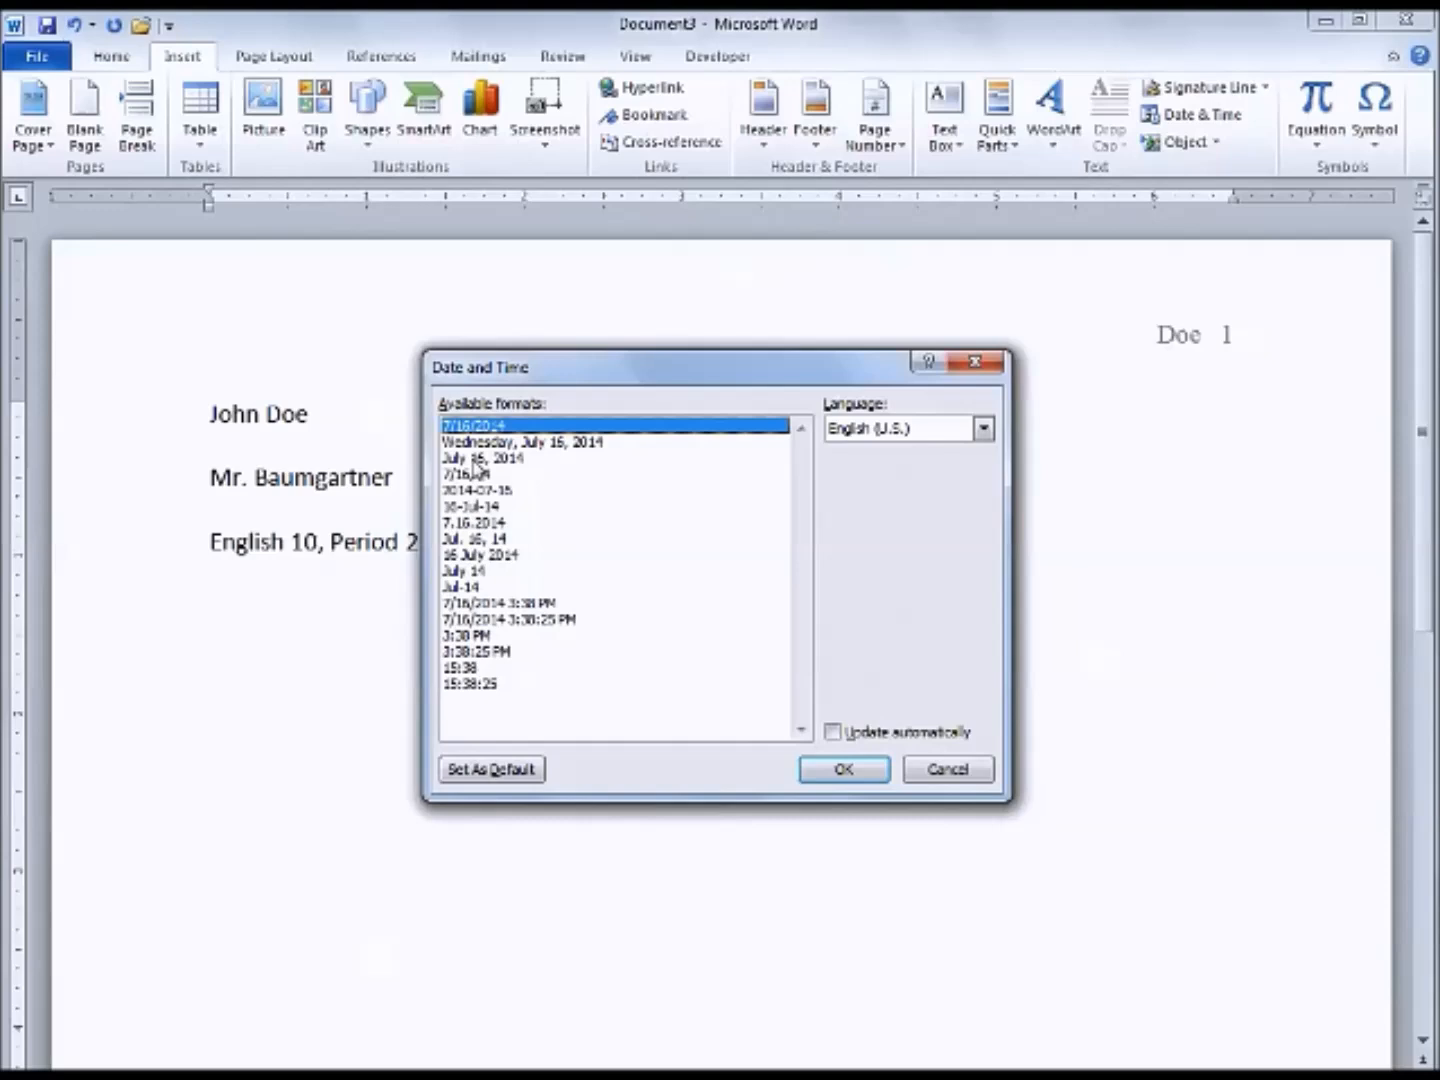
click(481, 554)
click(843, 769)
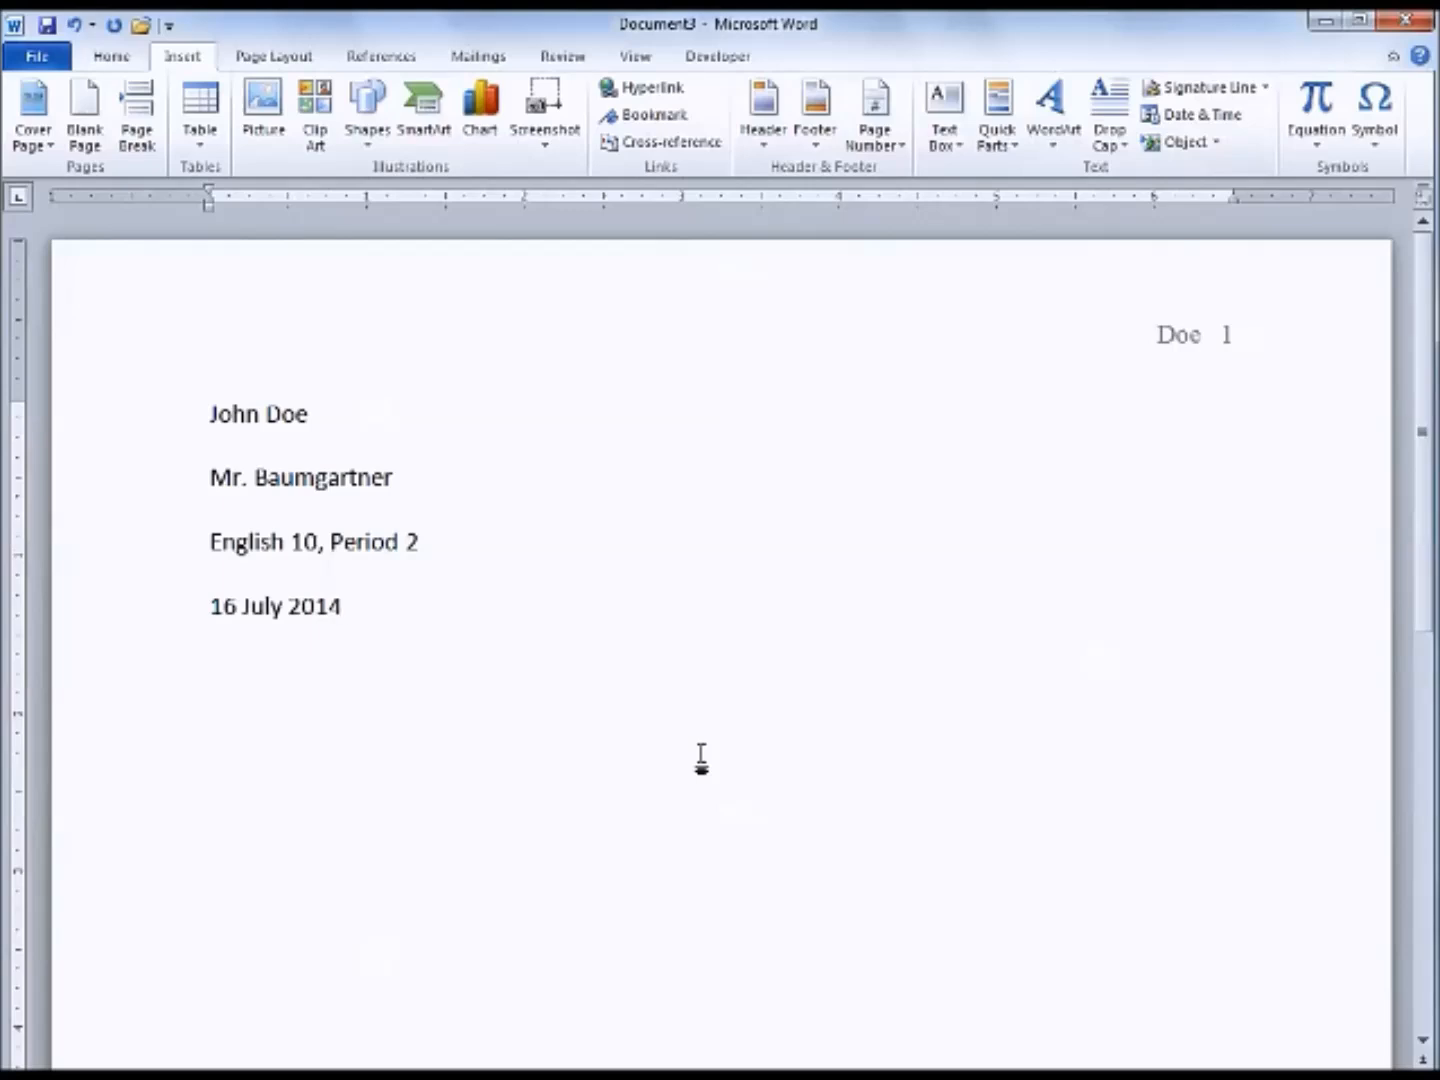
key(Return)
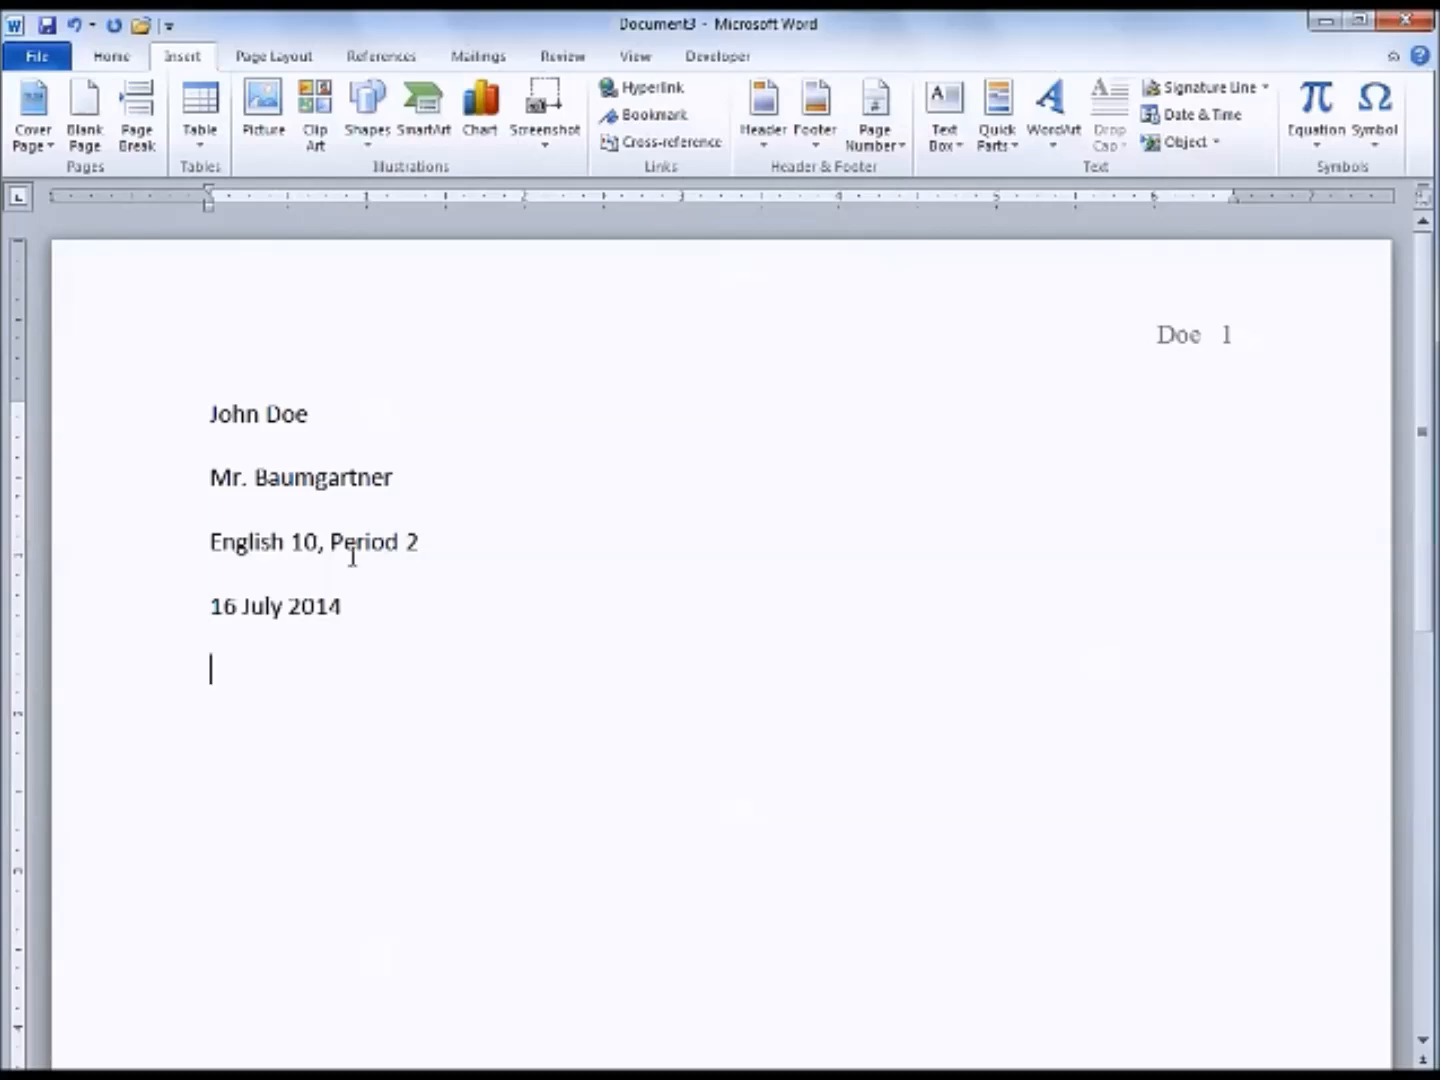
Step: Enter the centered title "The Age of Thomas Jefferson" on the line below the date and start a new line
click(114, 57)
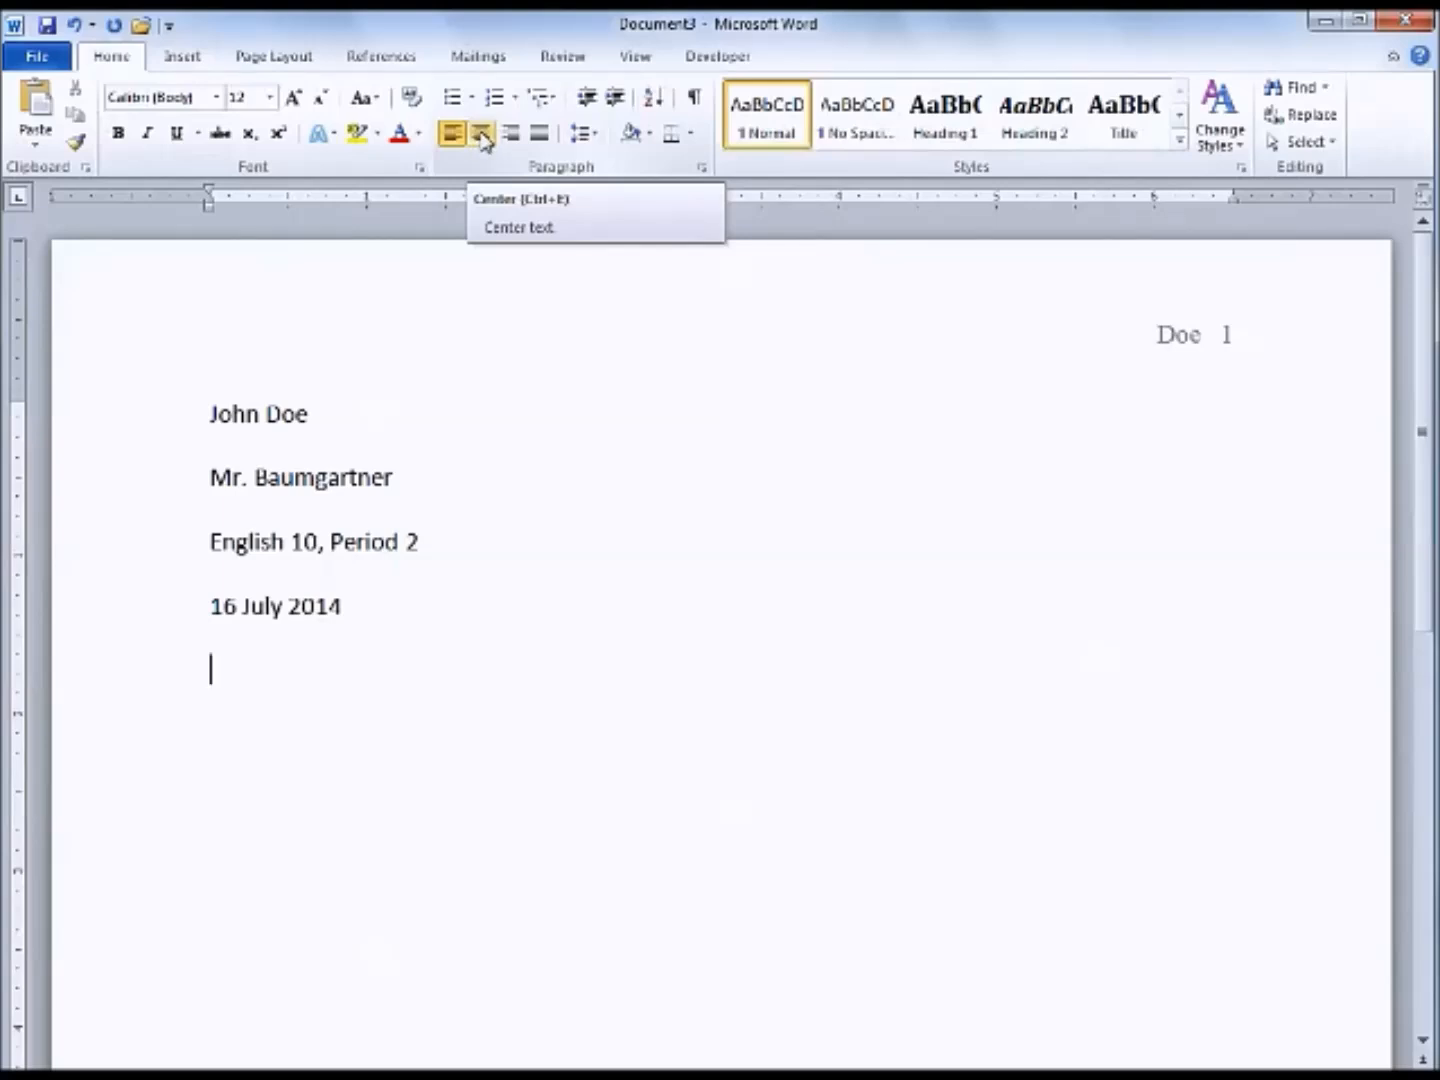
click(481, 137)
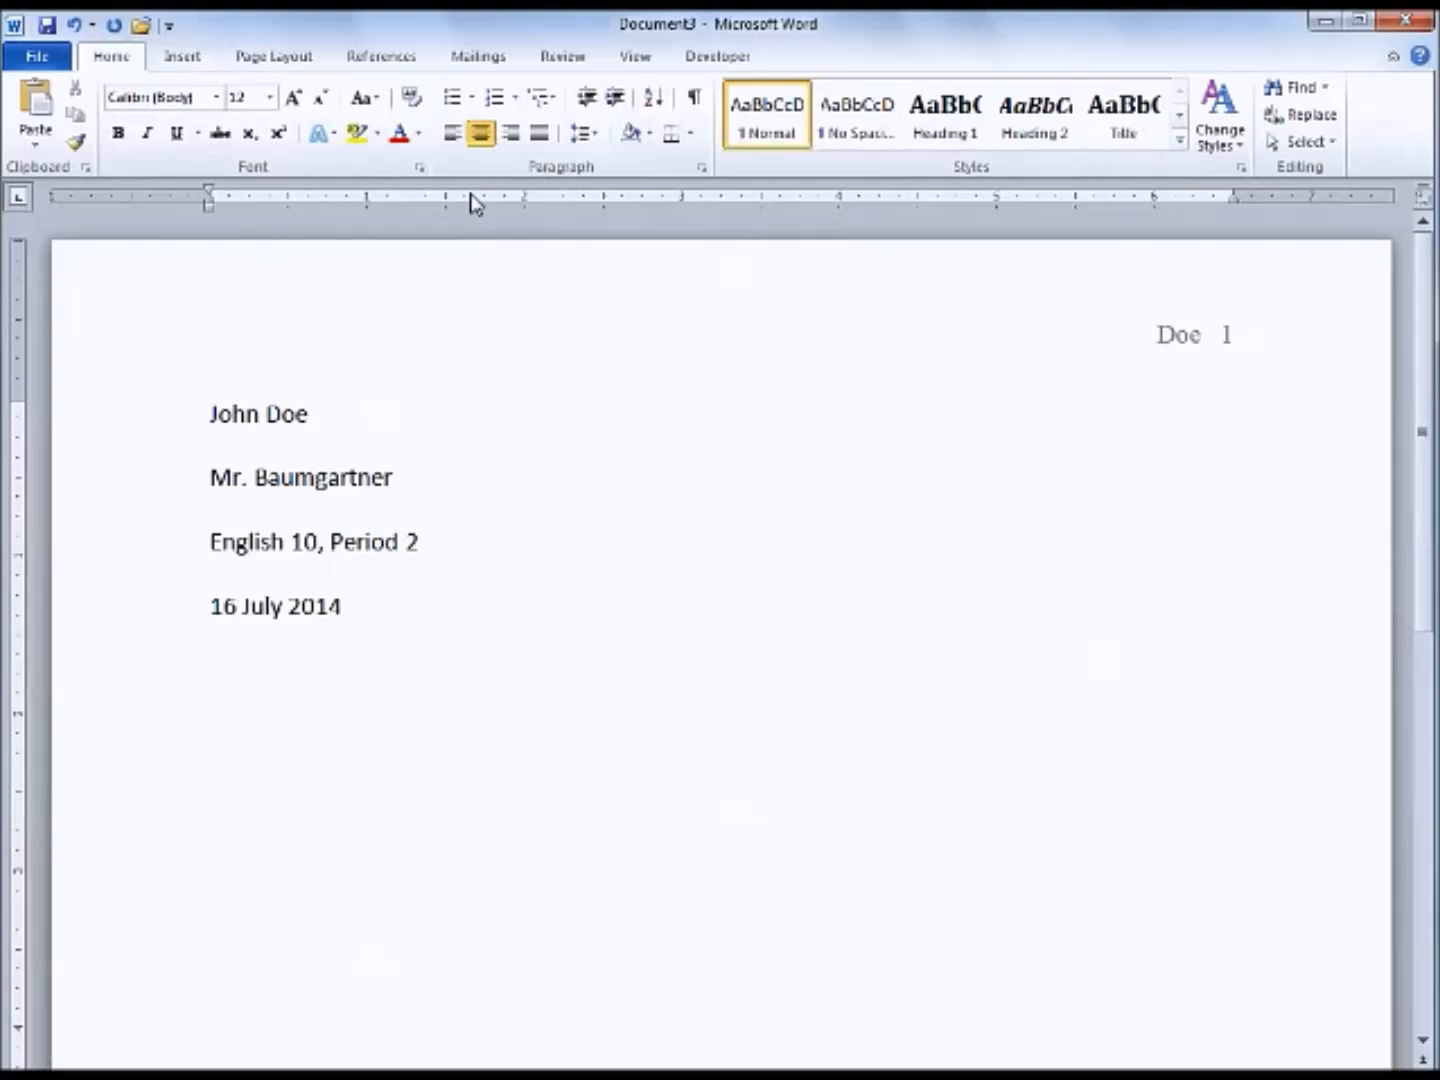
text(The Age of )
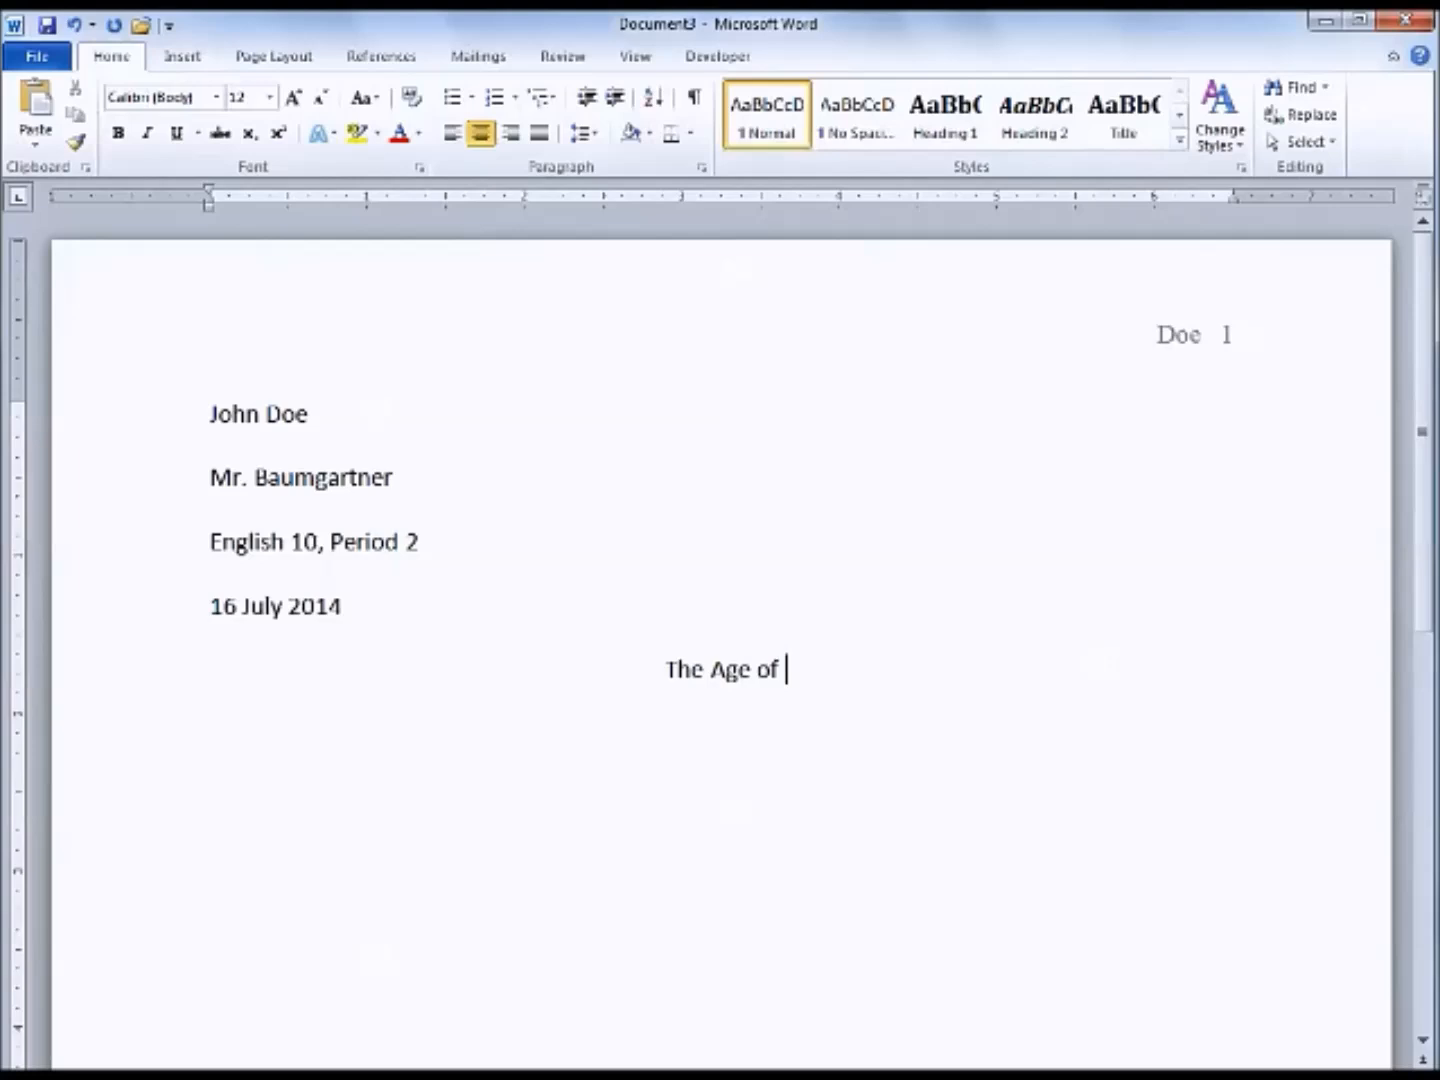
text(Thomas J)
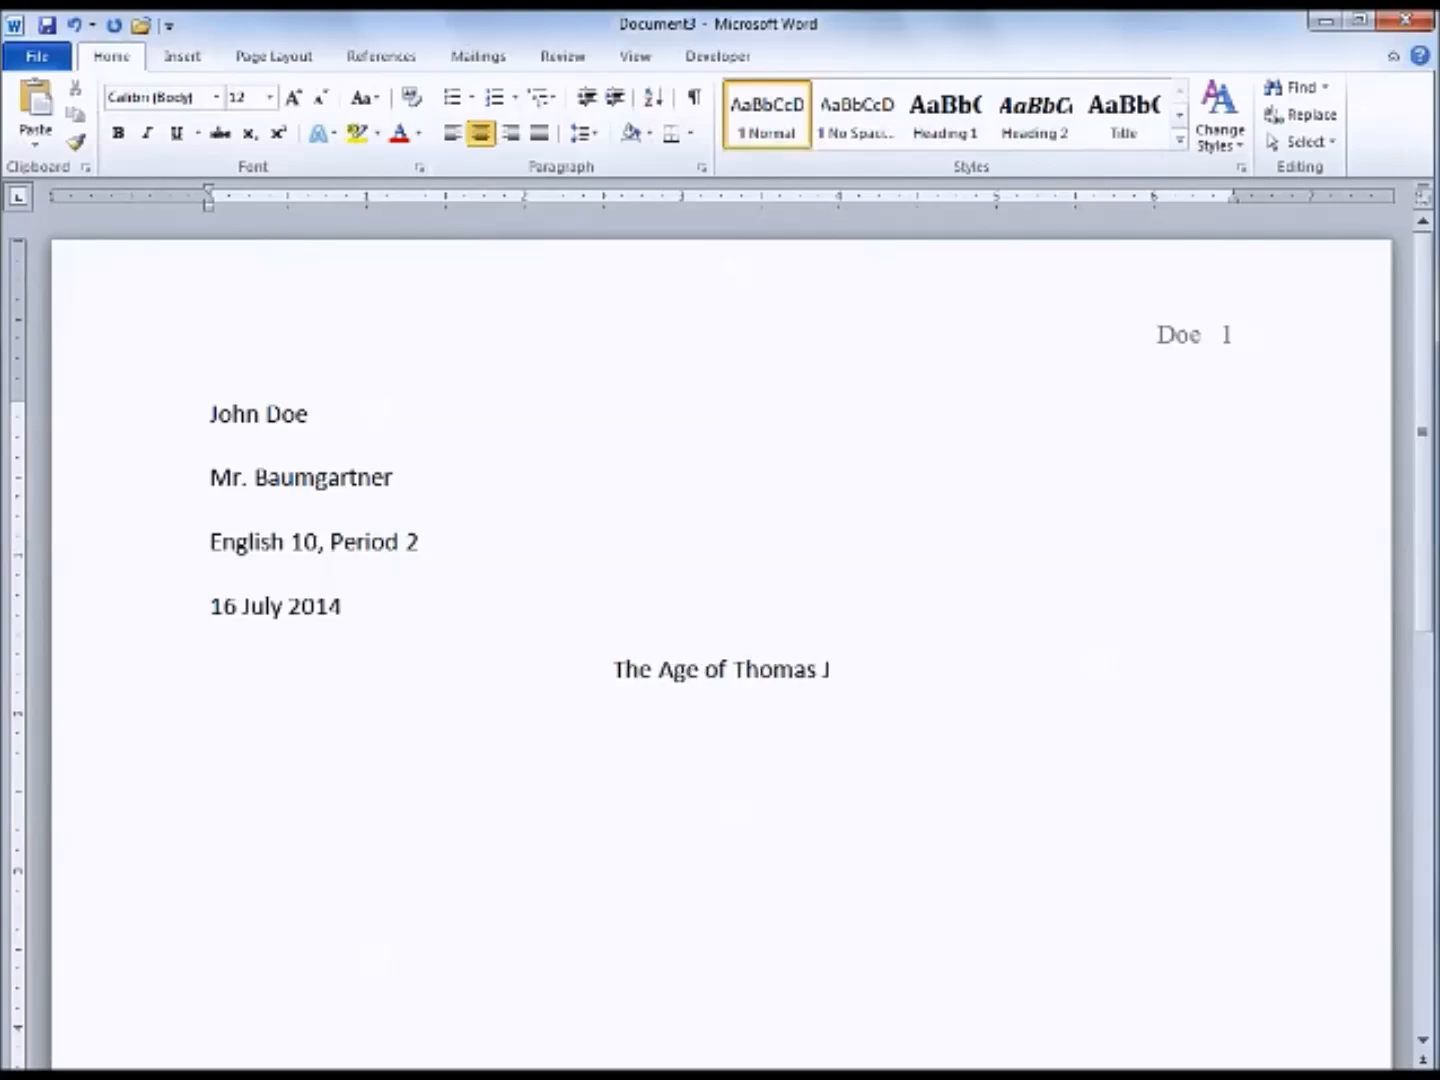
text(efferson)
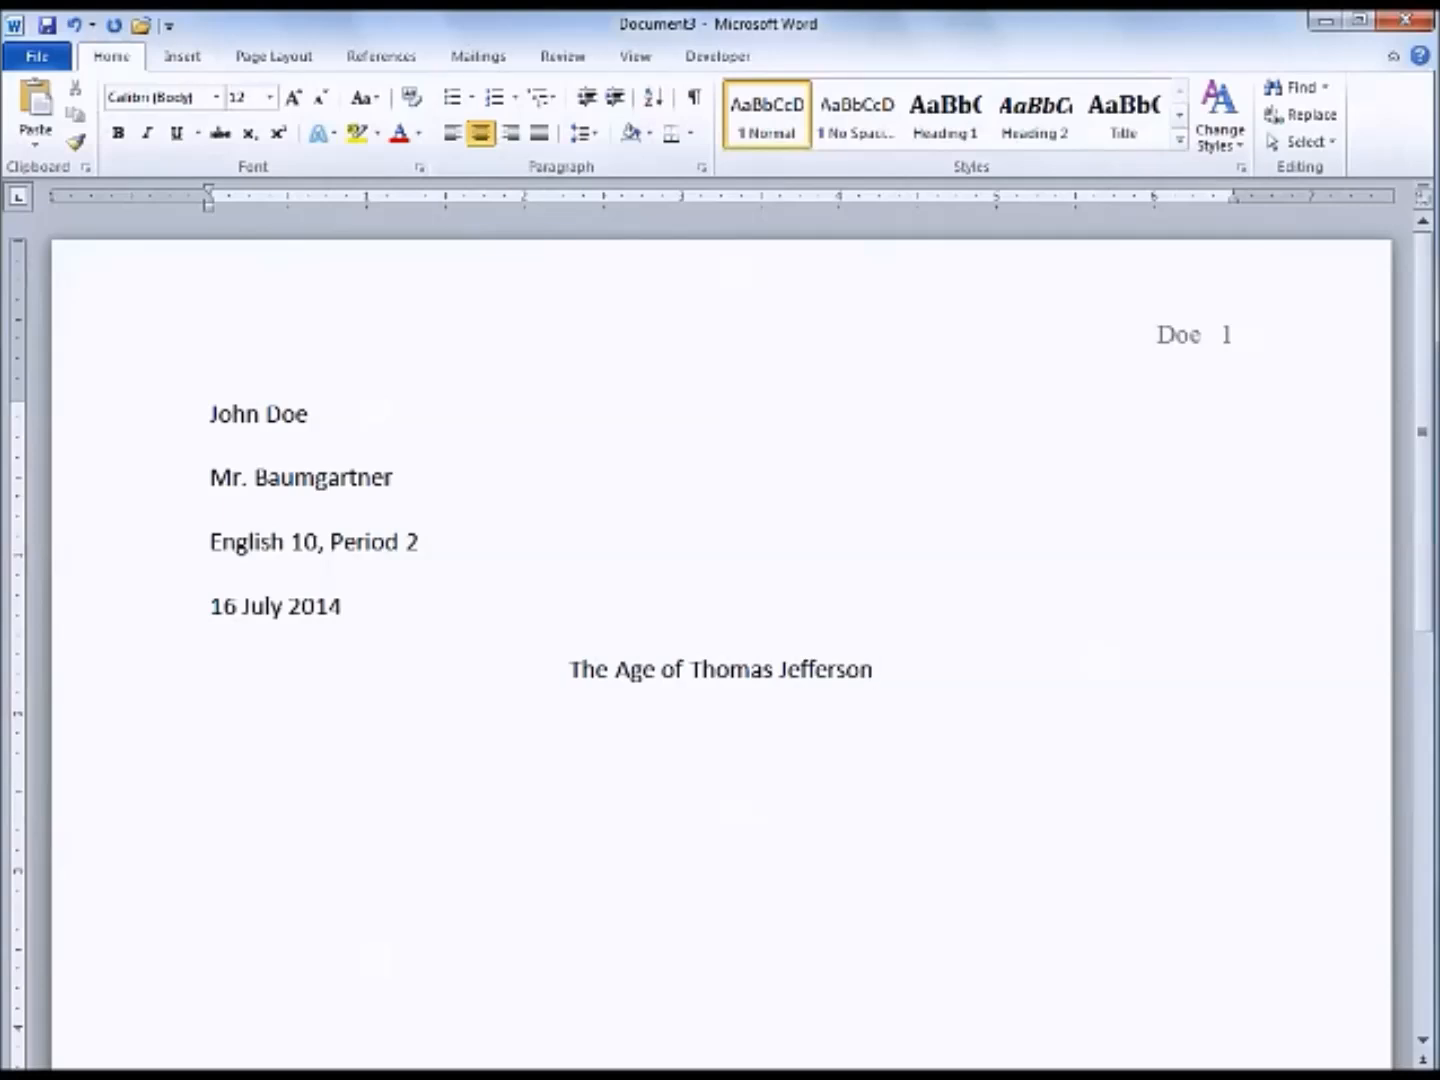
key(Return)
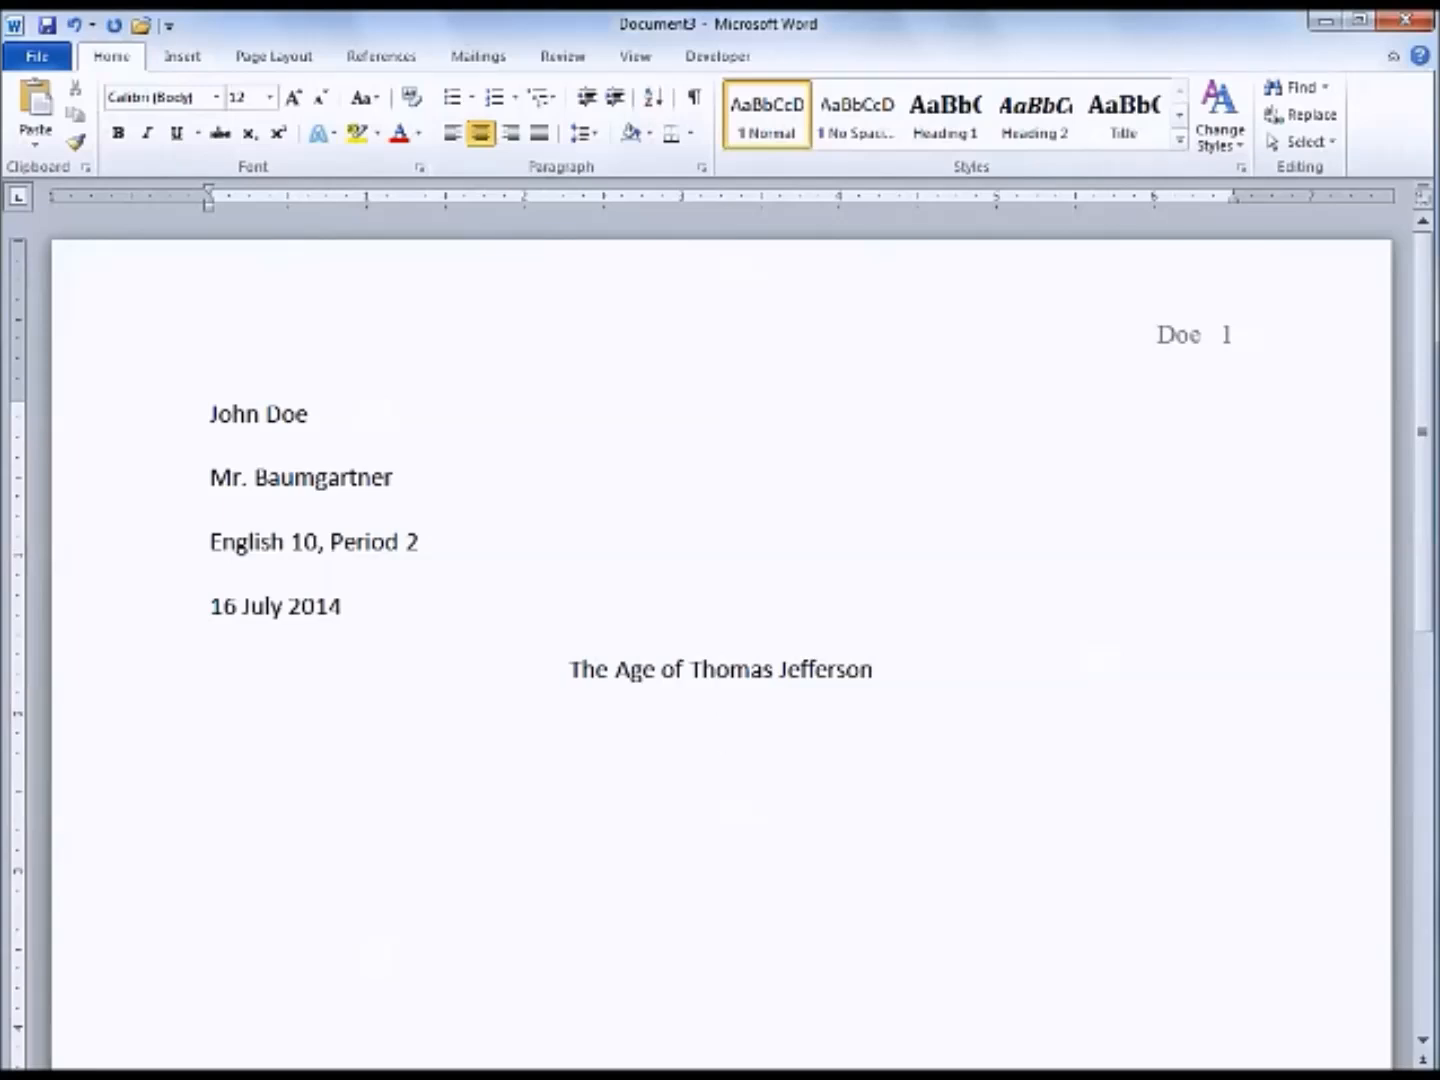
Step: Left-align the body and write two indented paragraphs of sample text, each beginning "The quick brown fox jumped over the lazy dog. Now is the"
click(453, 139)
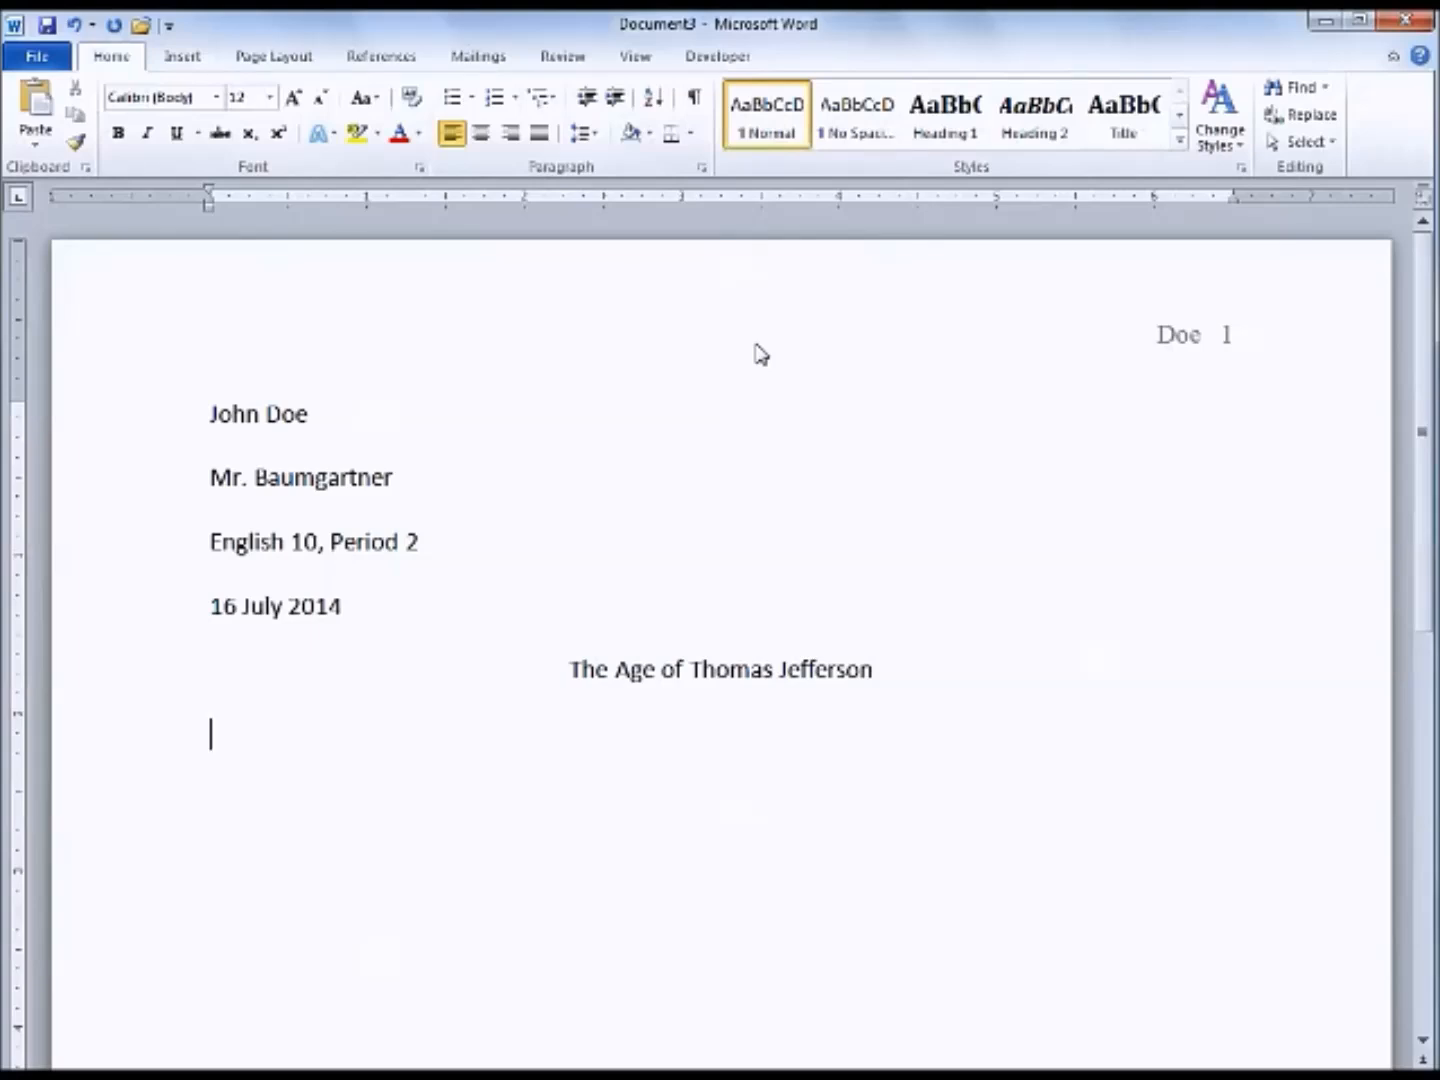
key(Tab)
click(635, 58)
text(T)
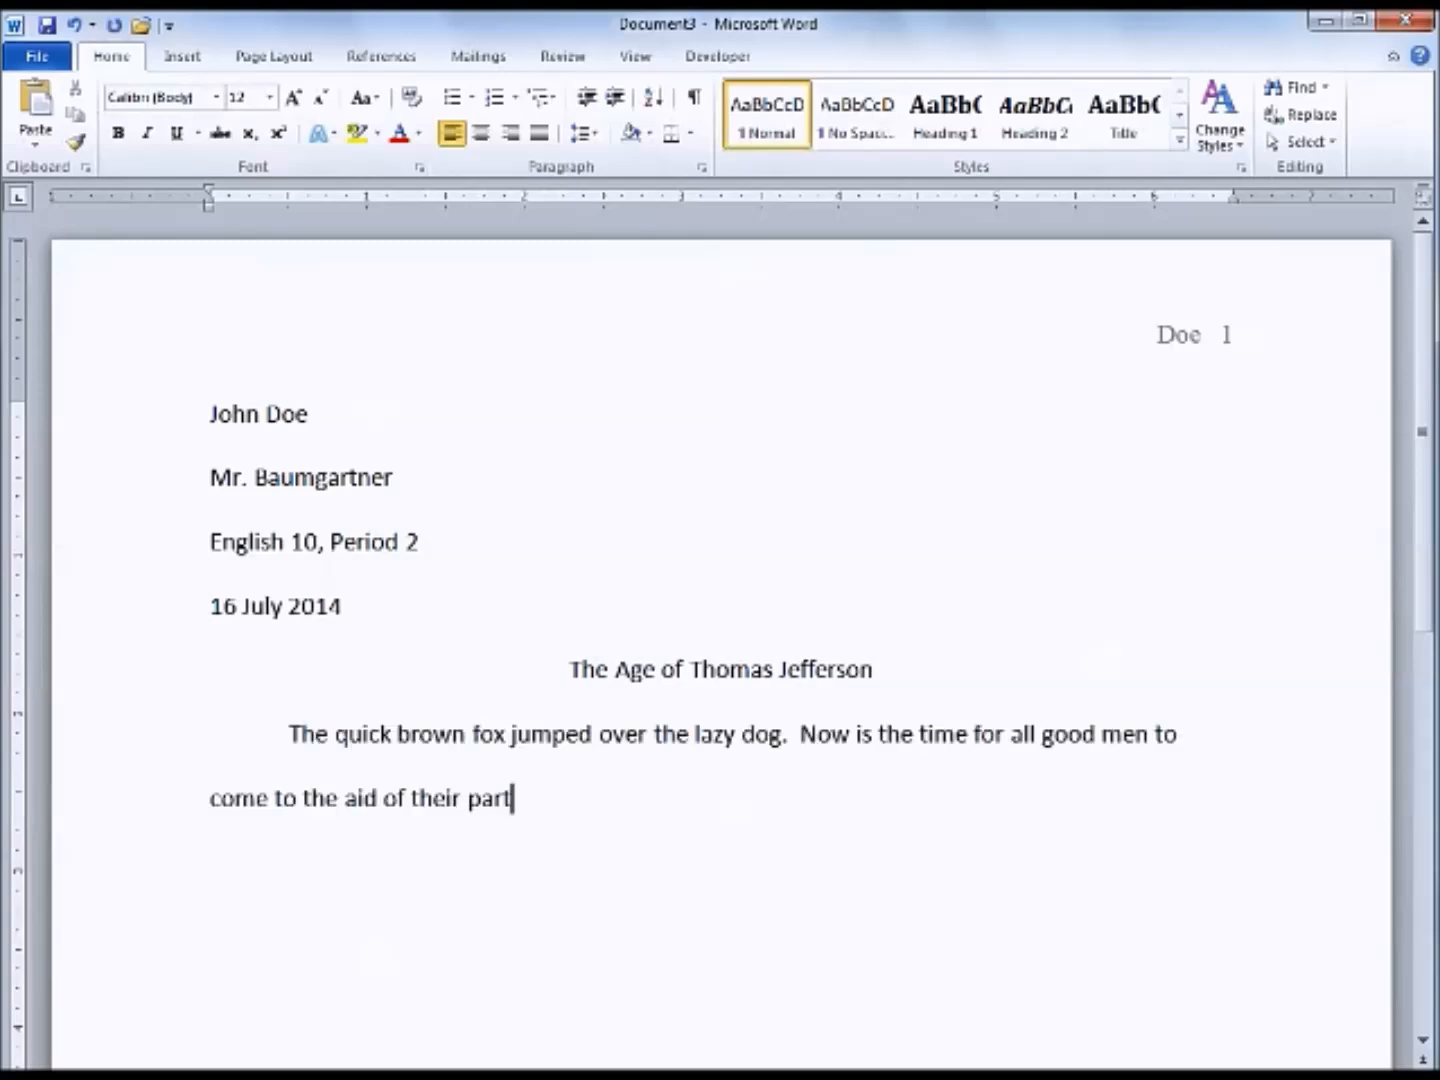
text(y.)
key(Return)
key(Tab)
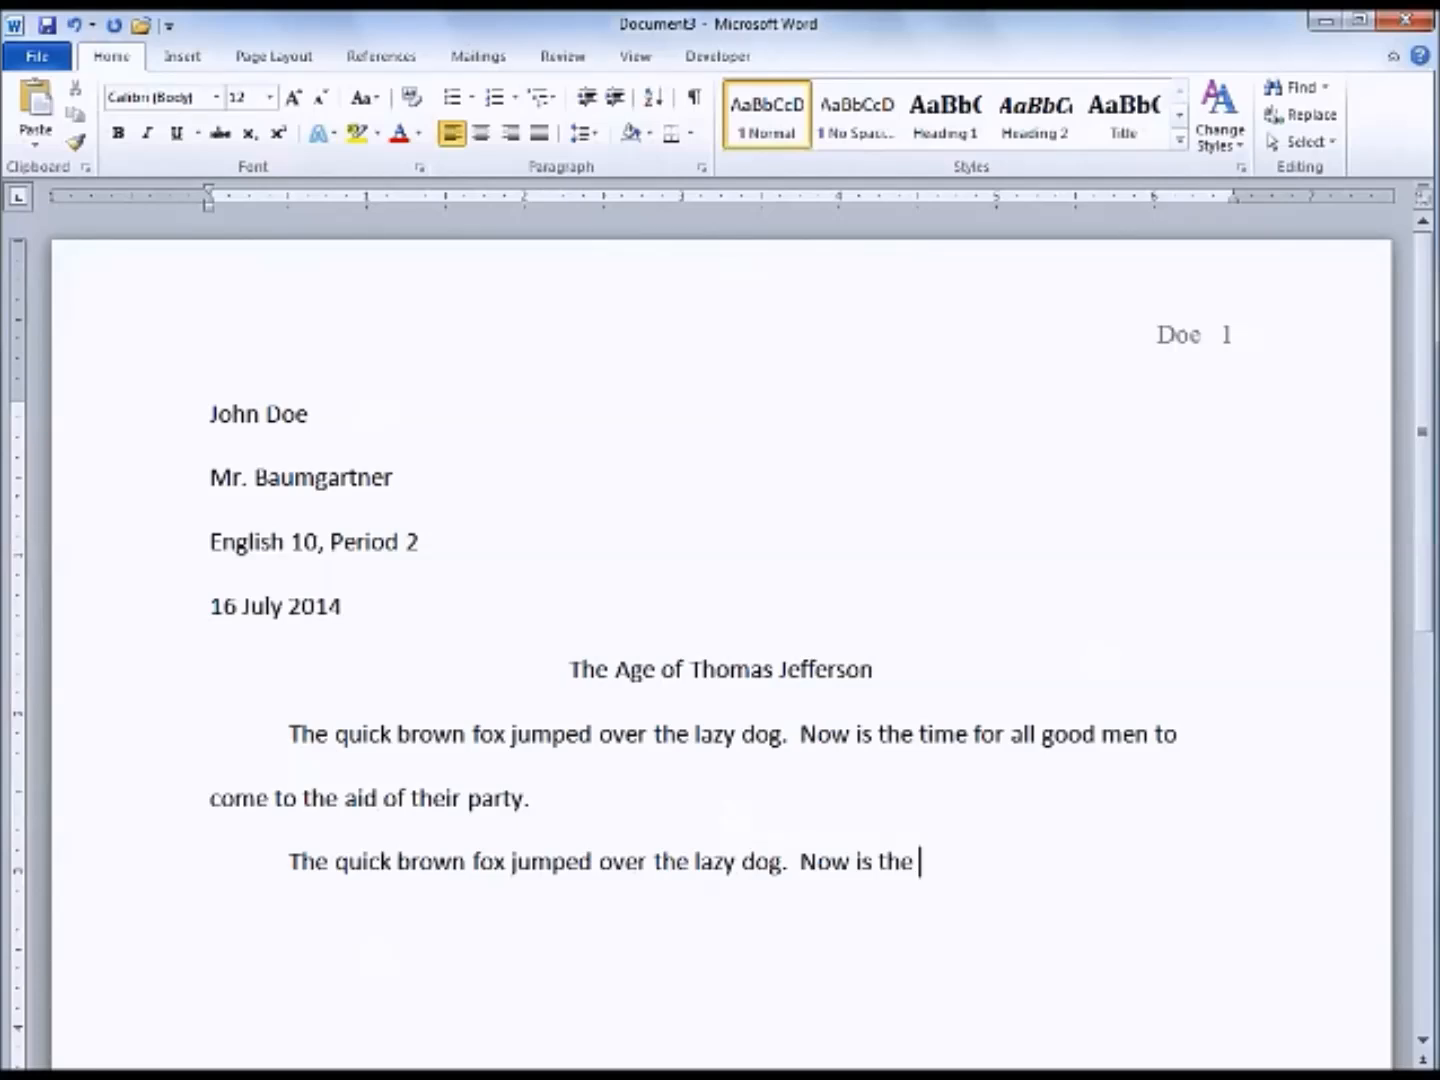
Step: Set the font of all the body text, including the heading lines and title, to Times New Roman and deselect it
key(ctrl+a)
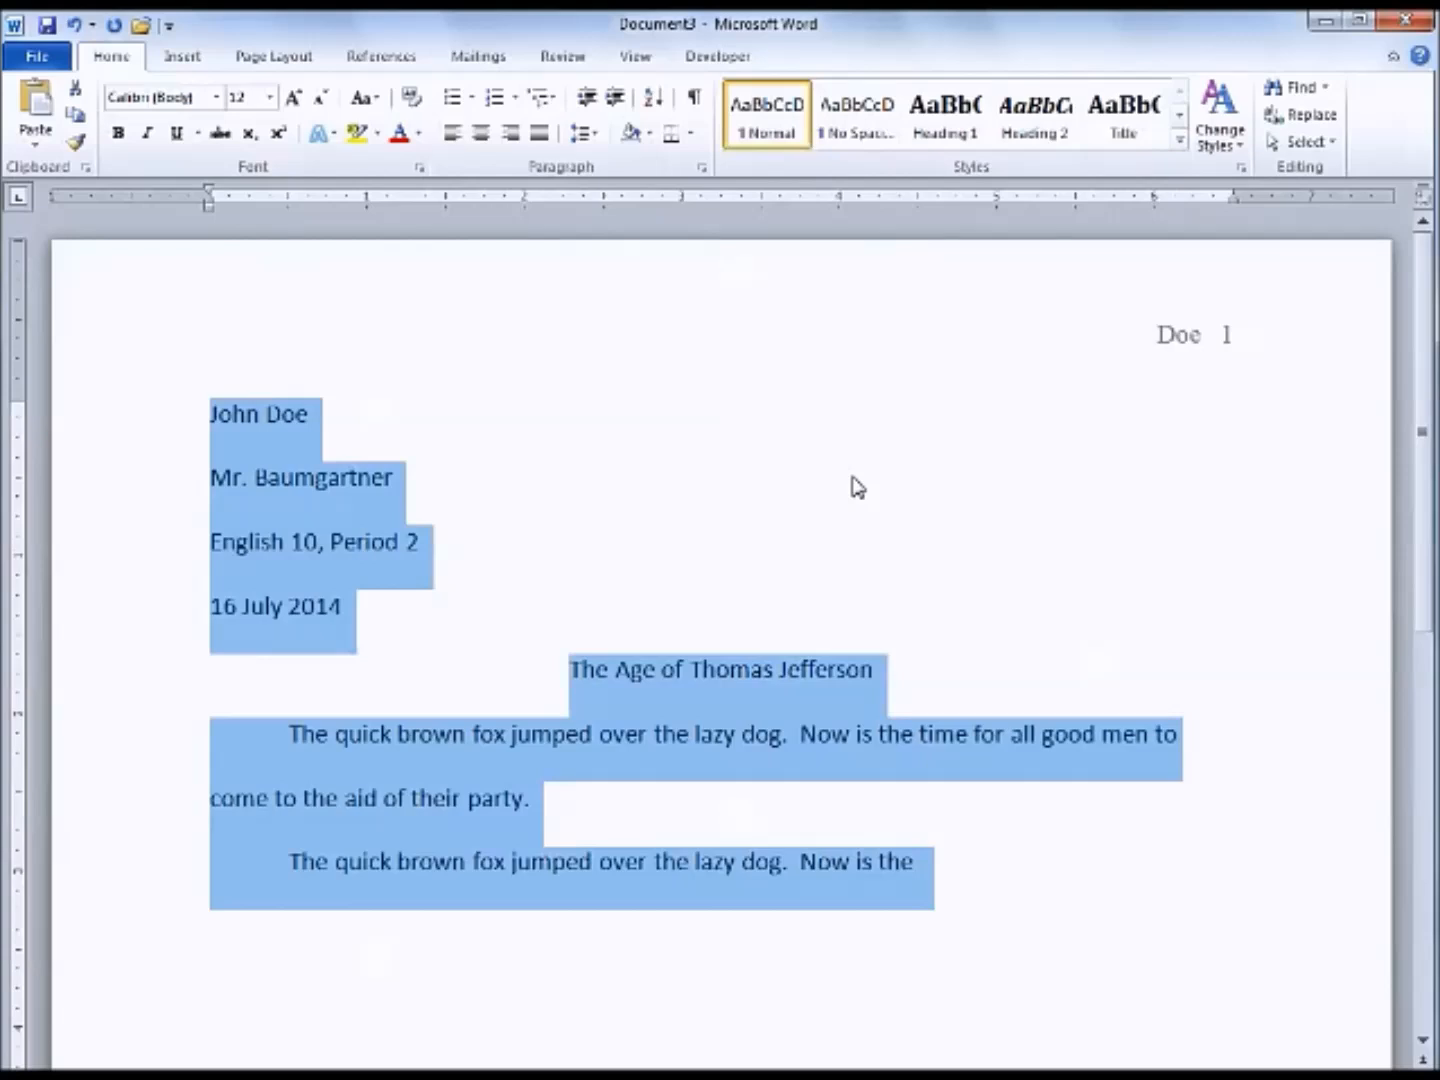
click(175, 97)
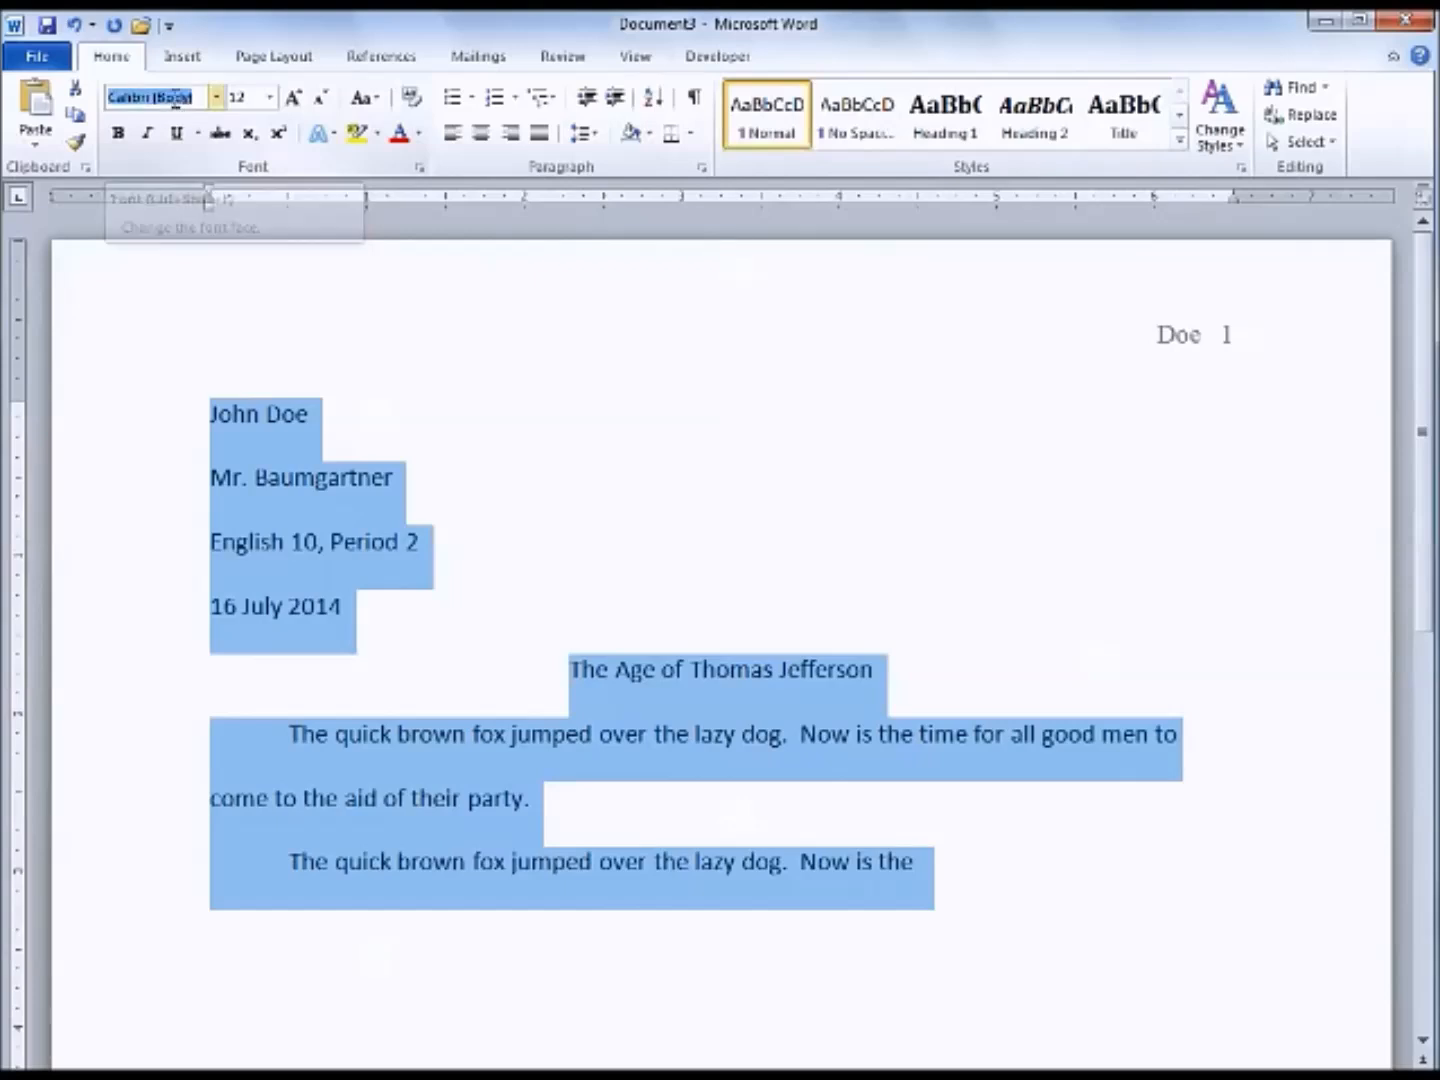
text(Times New Rom)
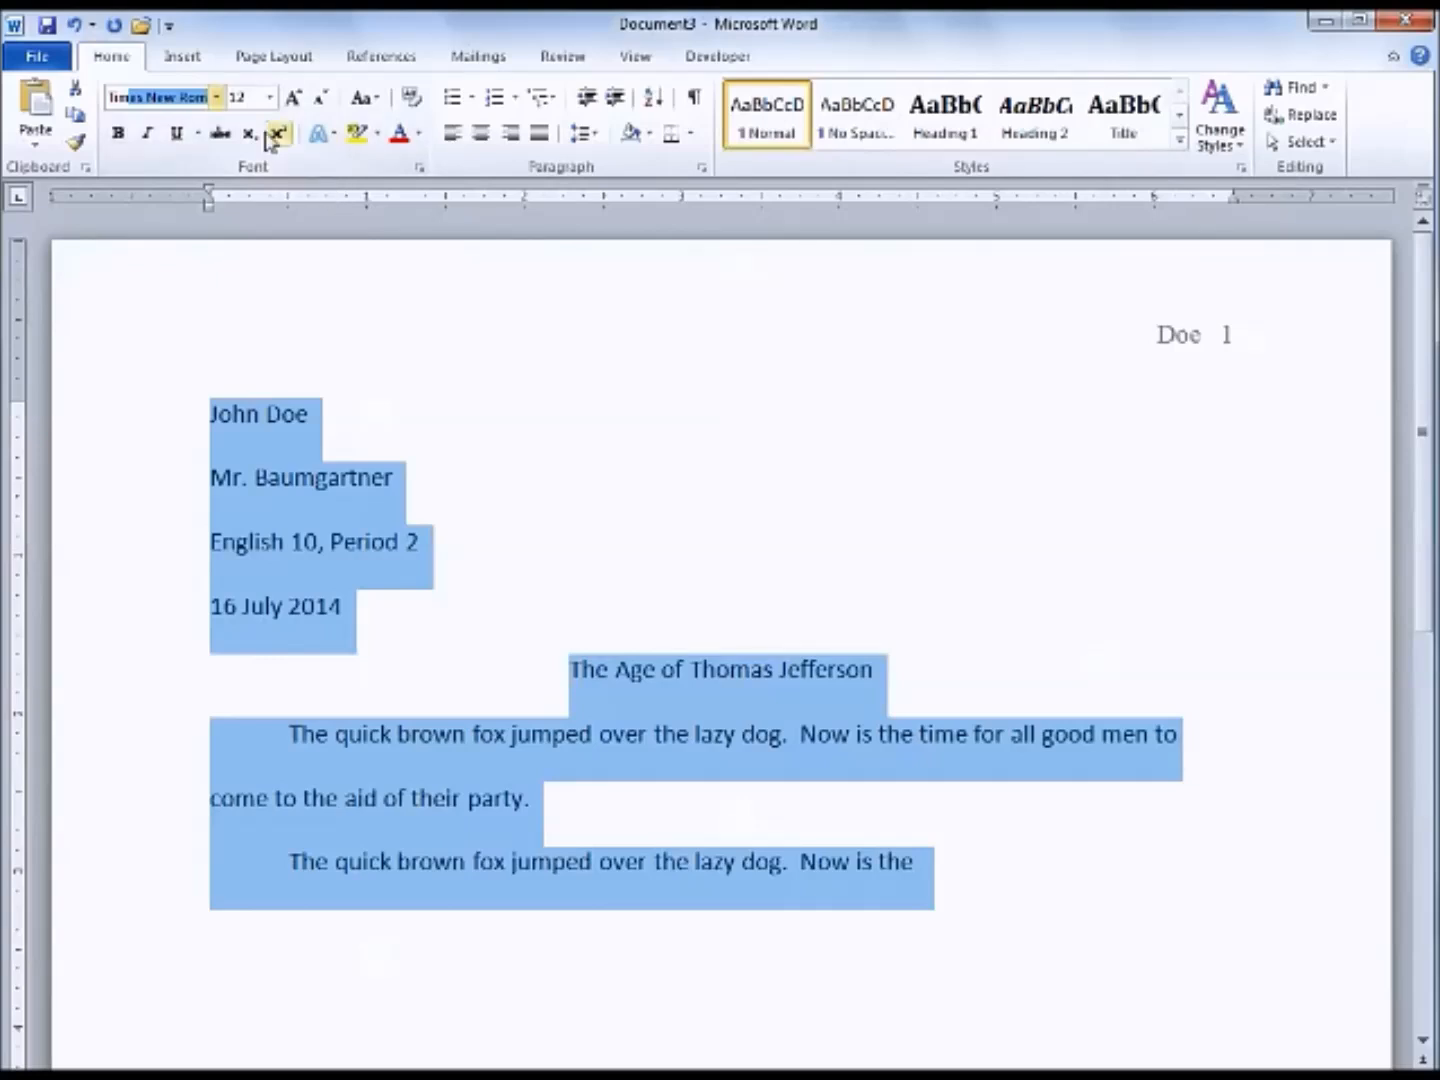
key(Return)
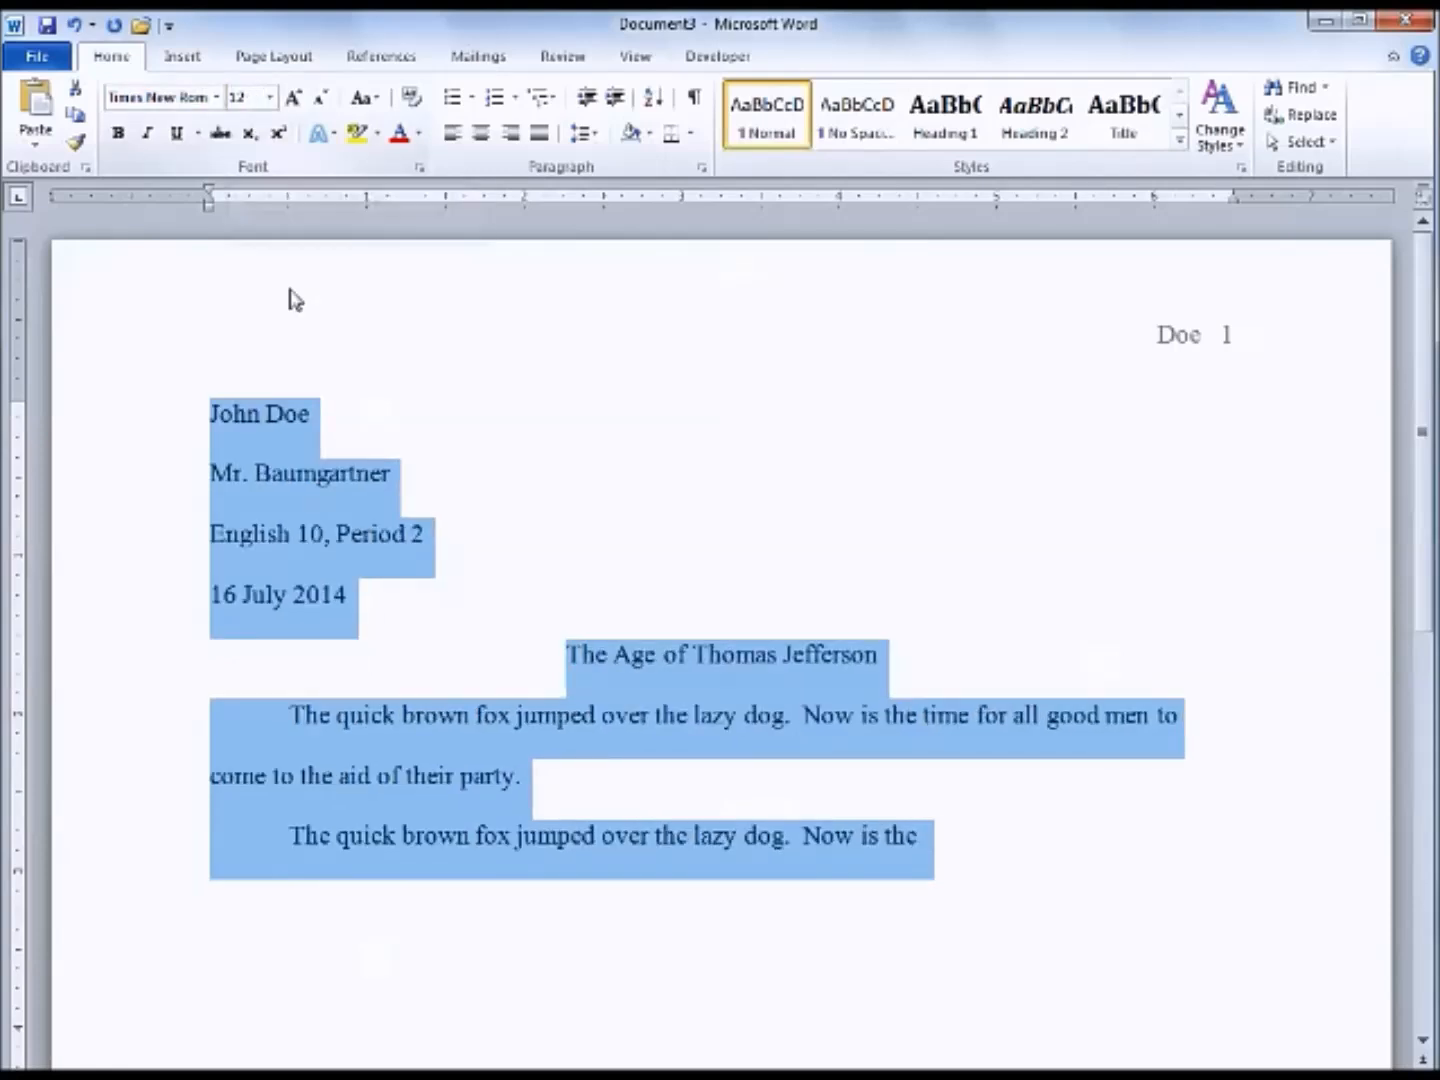
click(867, 470)
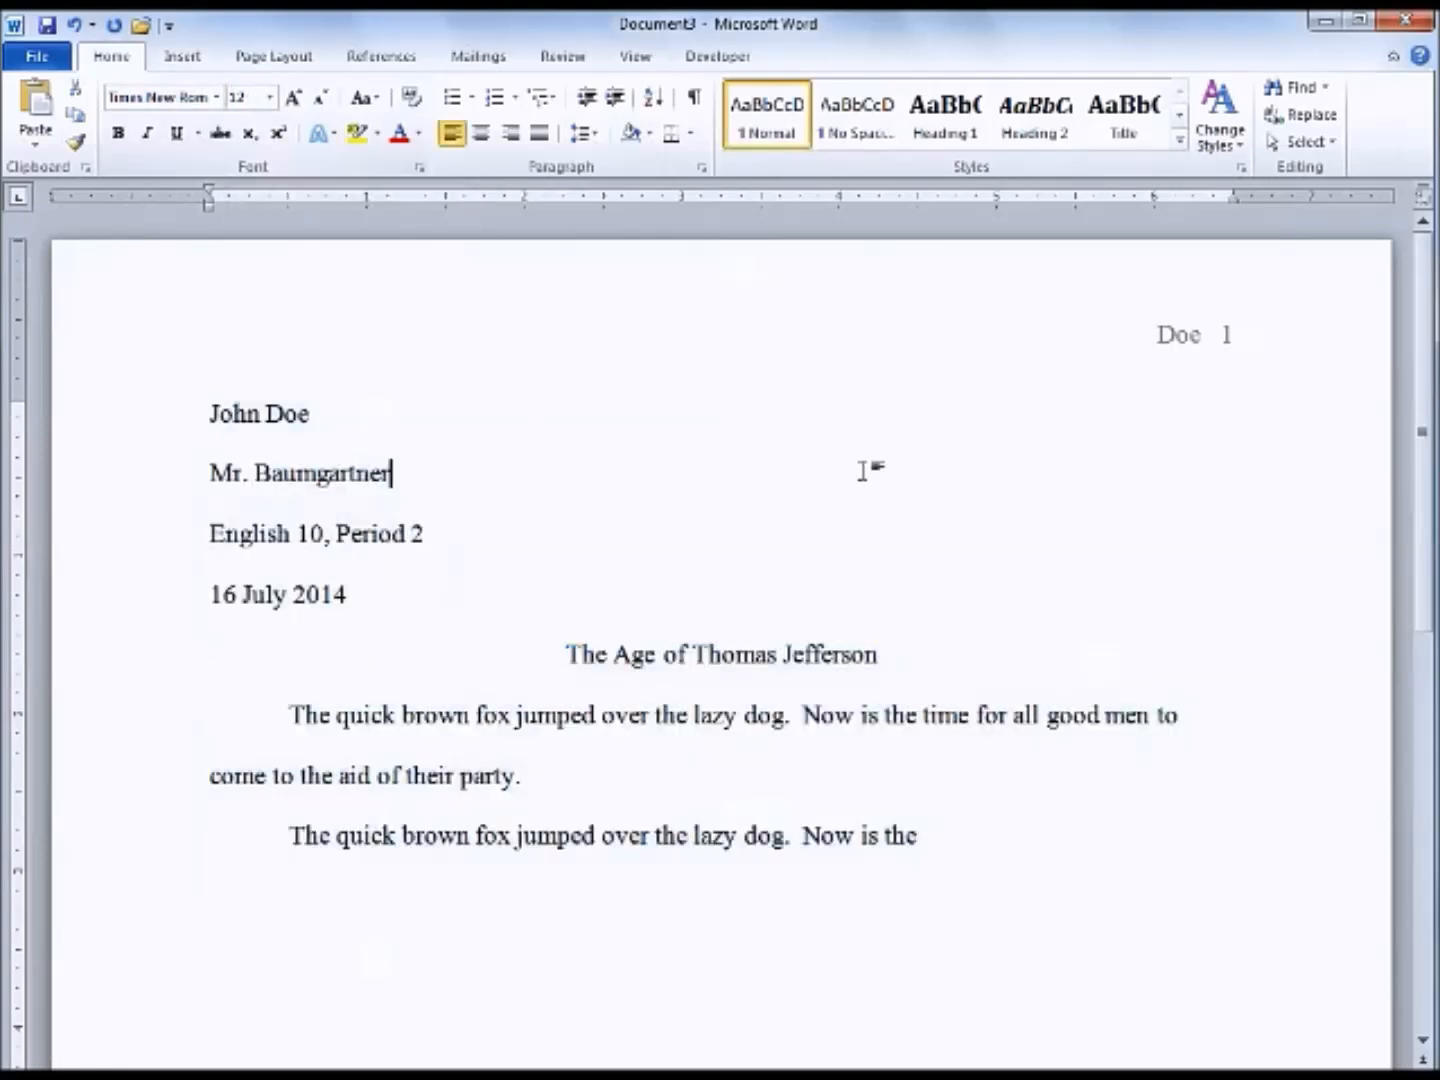